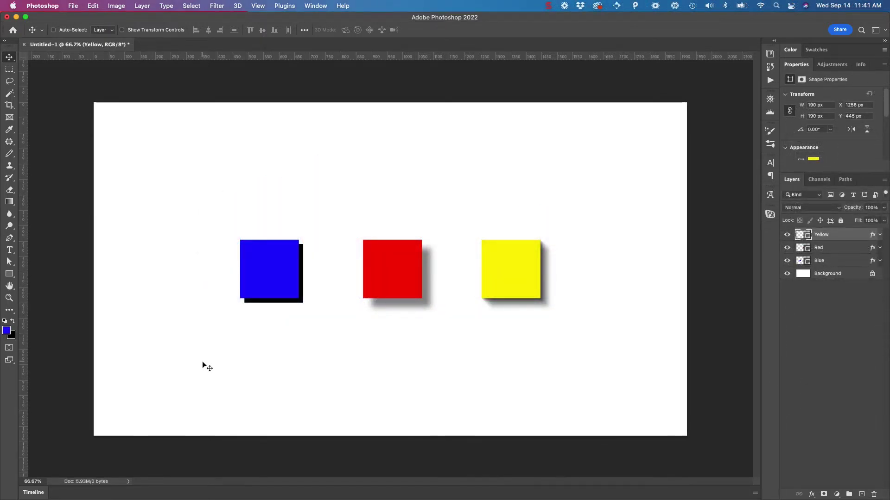
Make Red the active layer and expand the effects of Yellow (seven drop shadows), Red and Blue
key(alt+bracketleft)
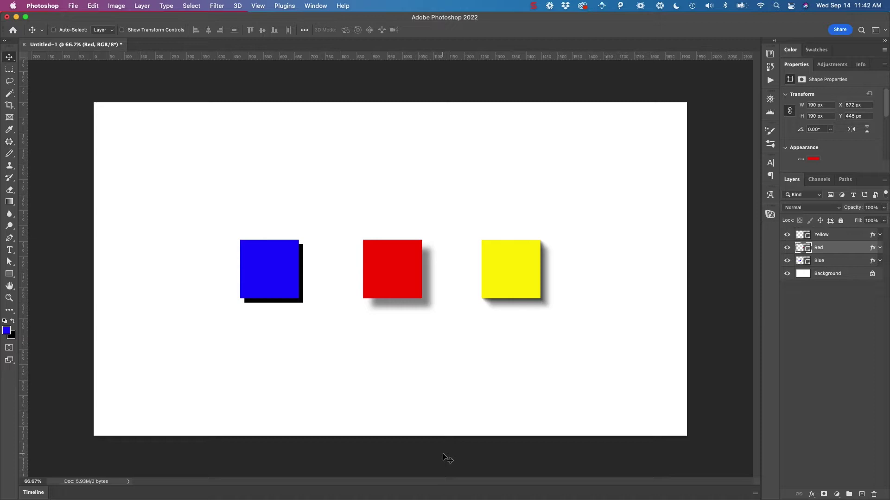
click(880, 235)
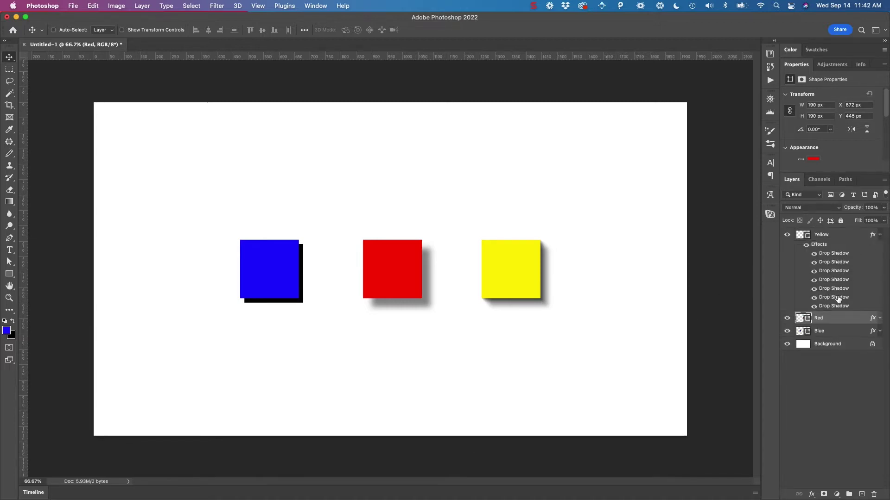
click(879, 318)
click(879, 349)
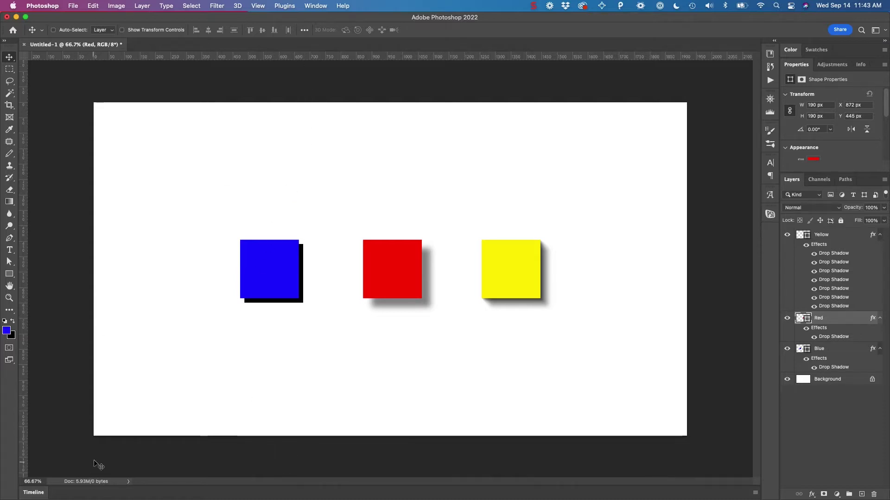
Show the Timeline panel from the Window menu
click(326, 7)
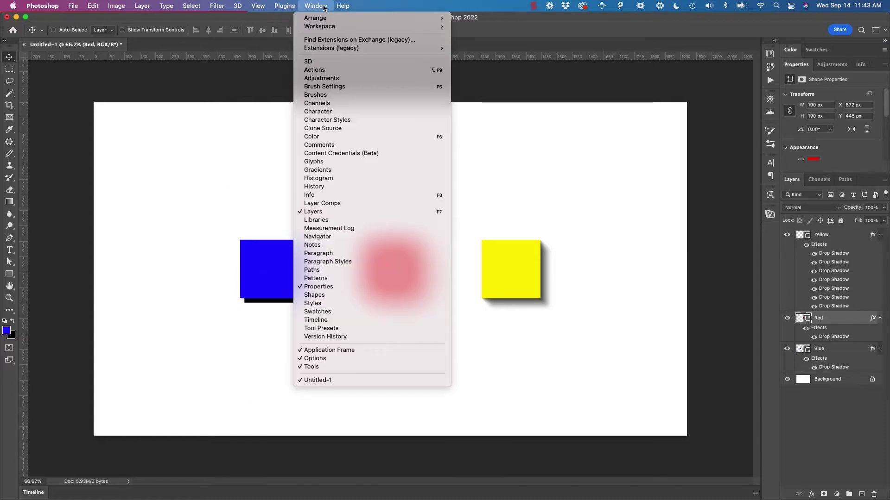
click(332, 320)
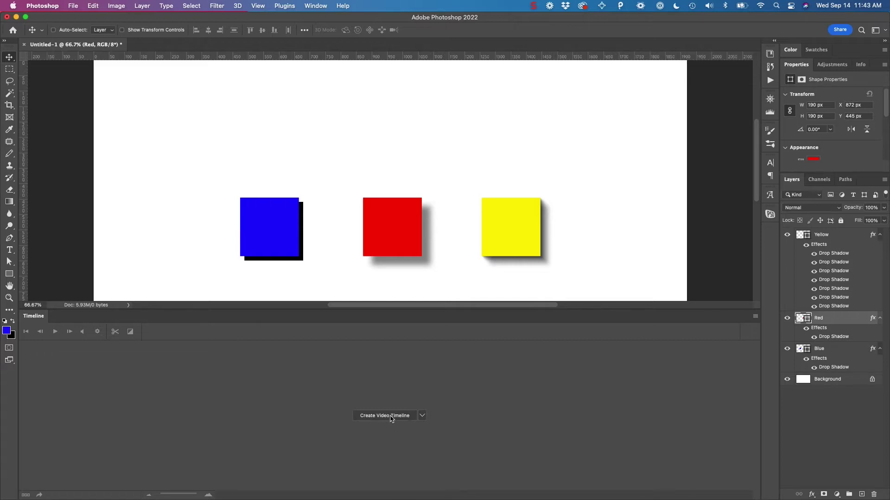
Create a video timeline and expand the Yellow, Red and Blue tracks' properties
click(390, 417)
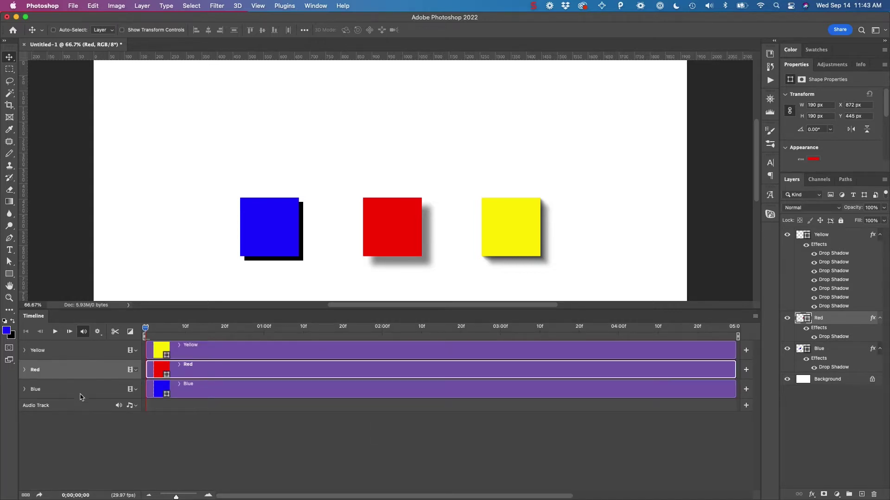
click(25, 350)
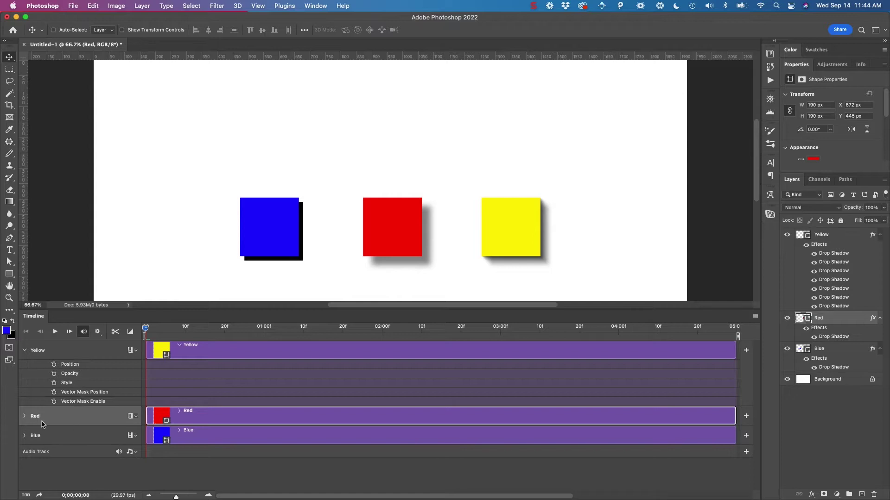
click(25, 416)
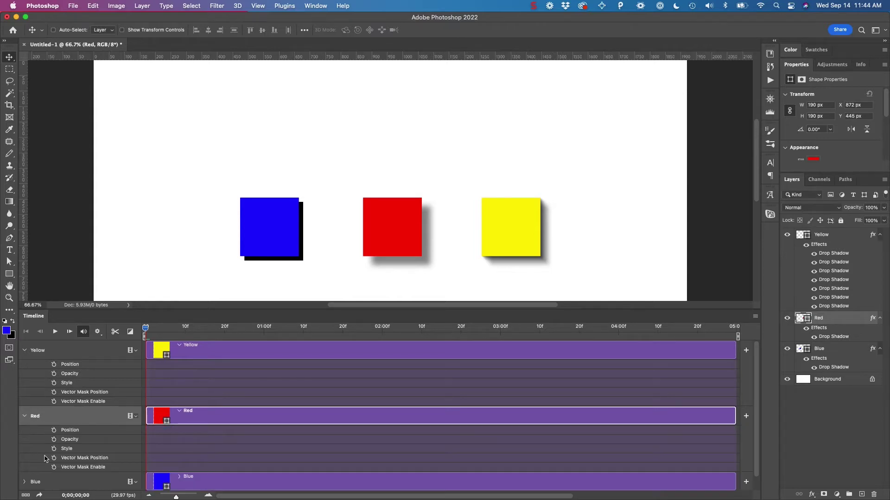
click(24, 483)
Preview the first frames, then set a Yellow Style keyframe at 0;00;00;00
scroll(250, 430, down, 3)
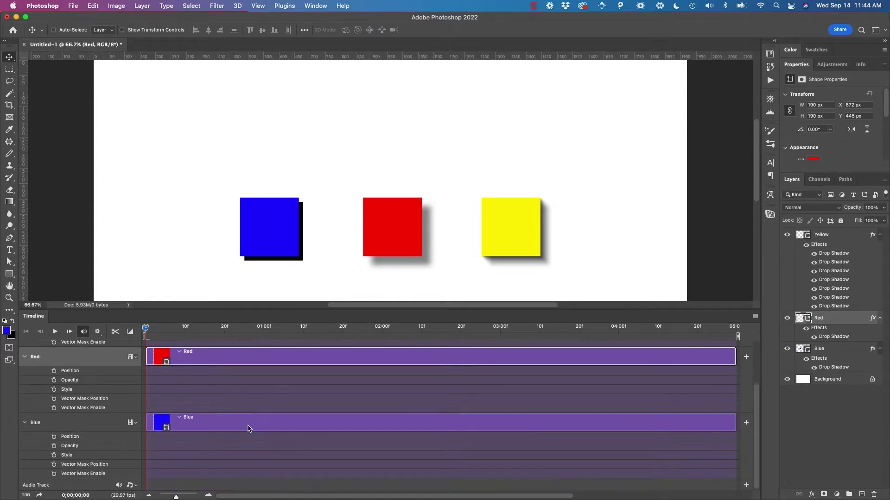
mouse_move(148, 331)
mouse_down()
mouse_move(186, 330)
mouse_move(144, 331)
mouse_up()
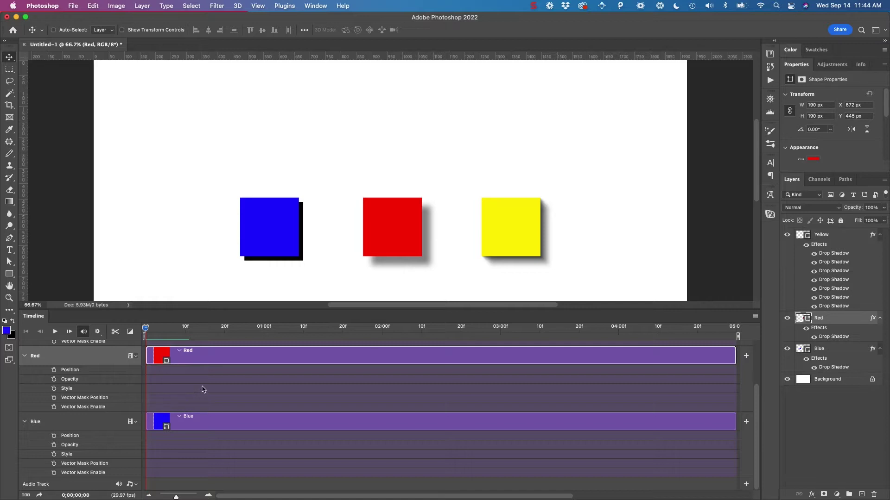
scroll(204, 390, up, 2)
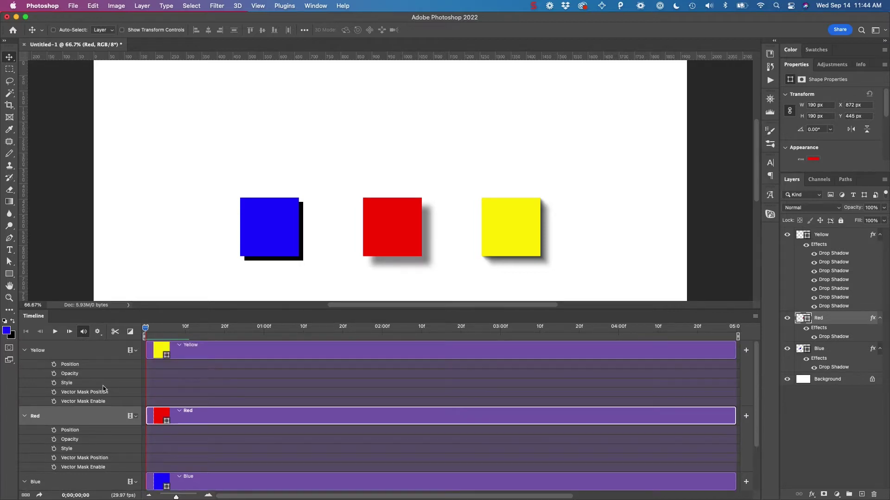
click(54, 383)
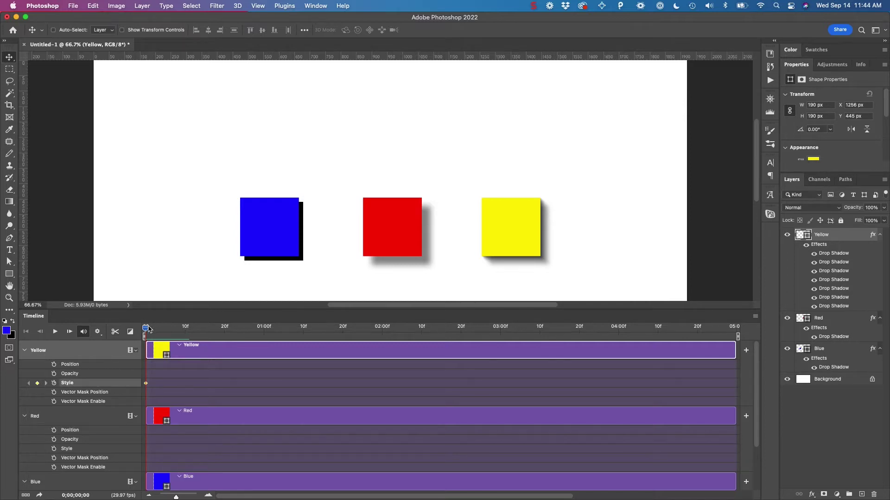
At about 3 seconds, set the Yellow layer's first drop shadow angle to 45°
drag(146, 328, 500, 343)
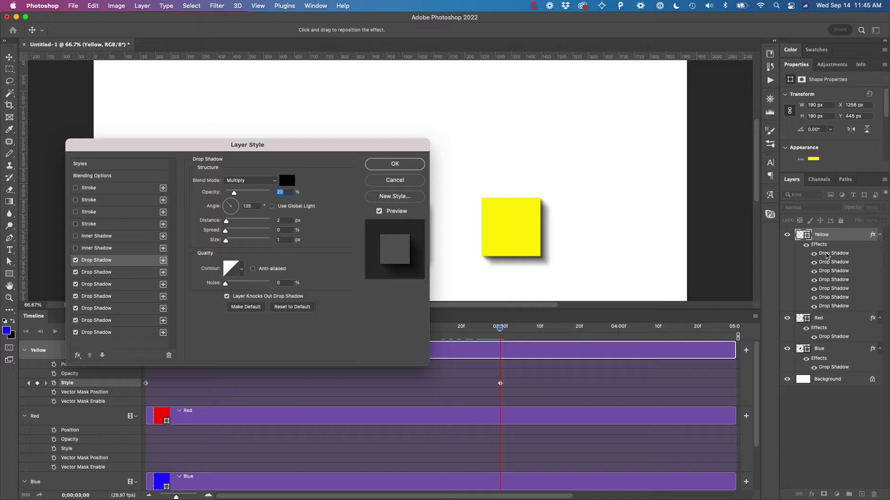
double_click(826, 255)
click(255, 206)
text(45)
Set the third drop shadow's angle to 45°, review the other shadows, and confirm the Layer Style
click(130, 273)
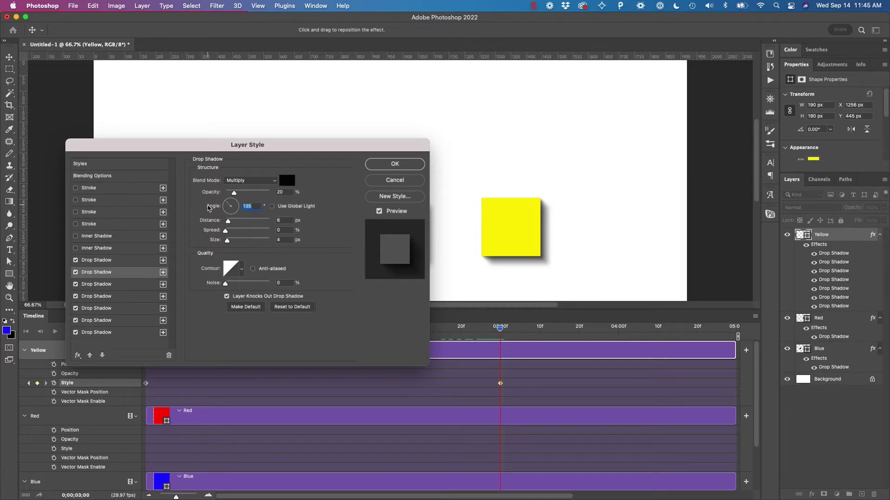
click(119, 284)
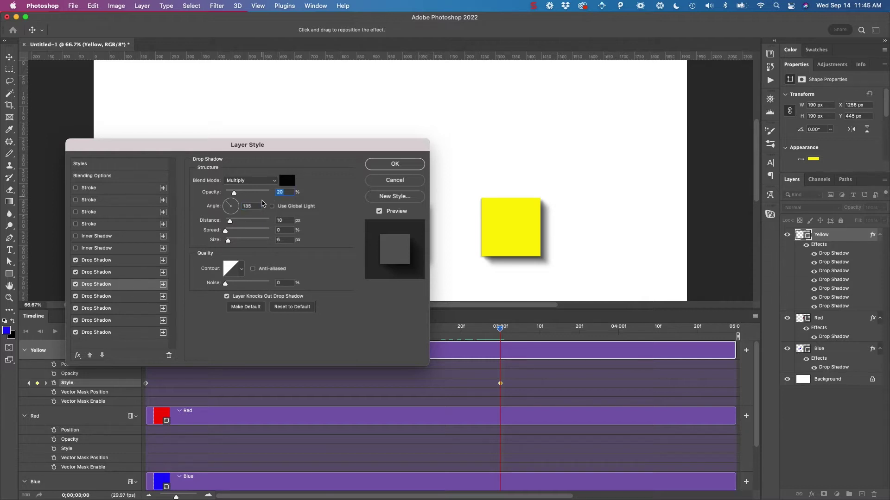
double_click(247, 207)
text(45)
click(119, 296)
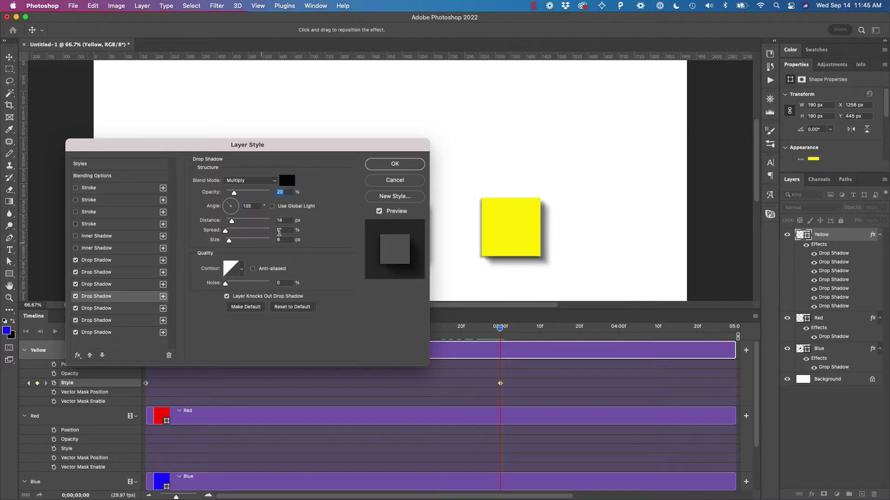
click(119, 308)
click(119, 320)
click(119, 332)
click(390, 164)
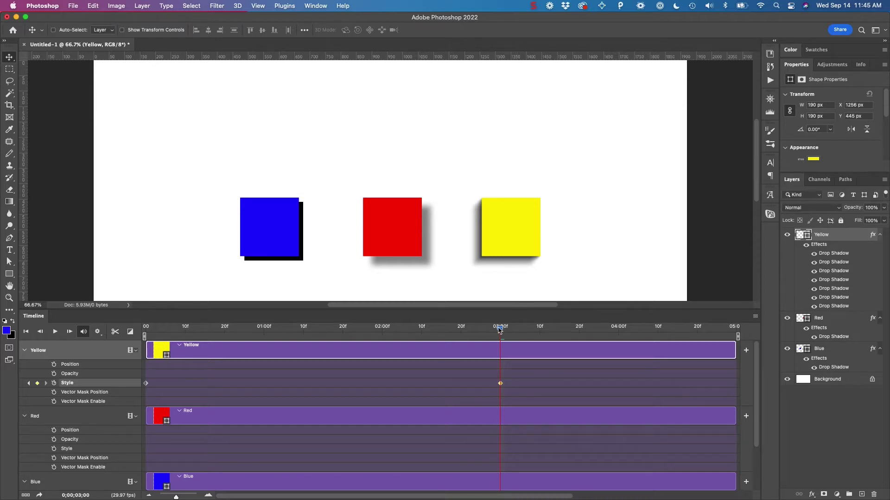
Scrub around the 3-second keyframe to preview the shadow swing, then return to frame 0
drag(499, 329, 483, 413)
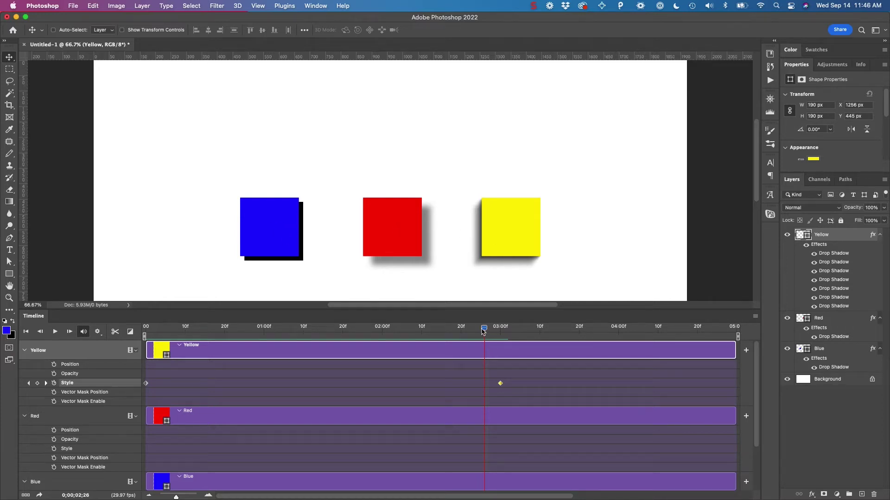
drag(482, 330, 143, 351)
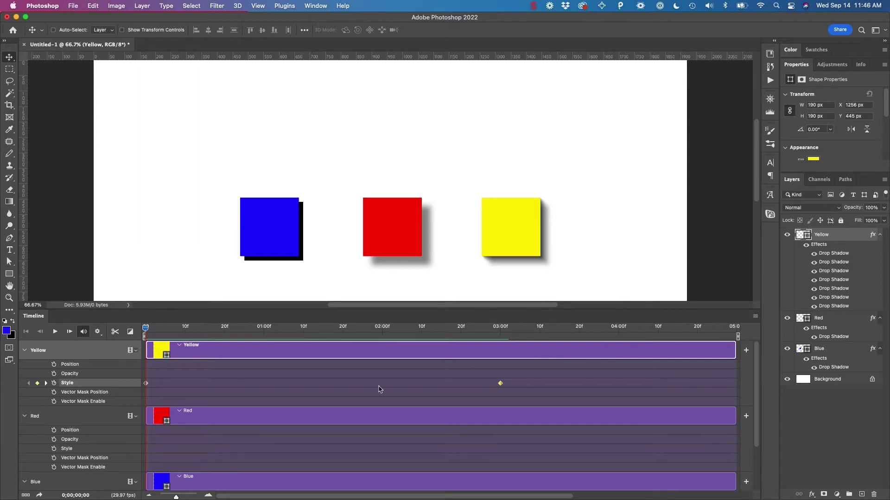
click(54, 383)
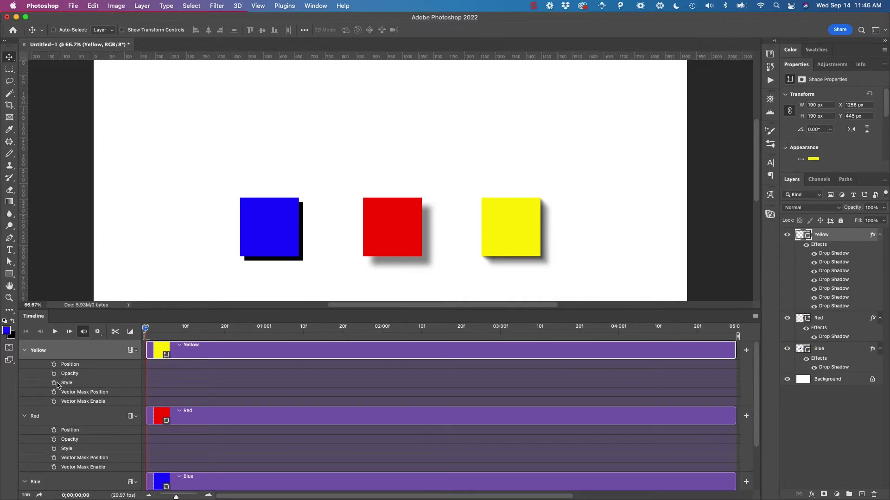
double_click(838, 255)
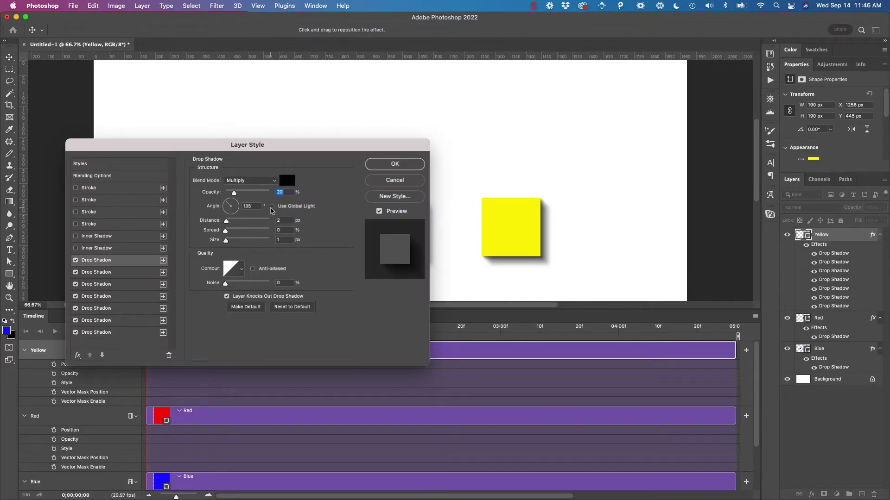
click(271, 207)
double_click(252, 208)
text(135)
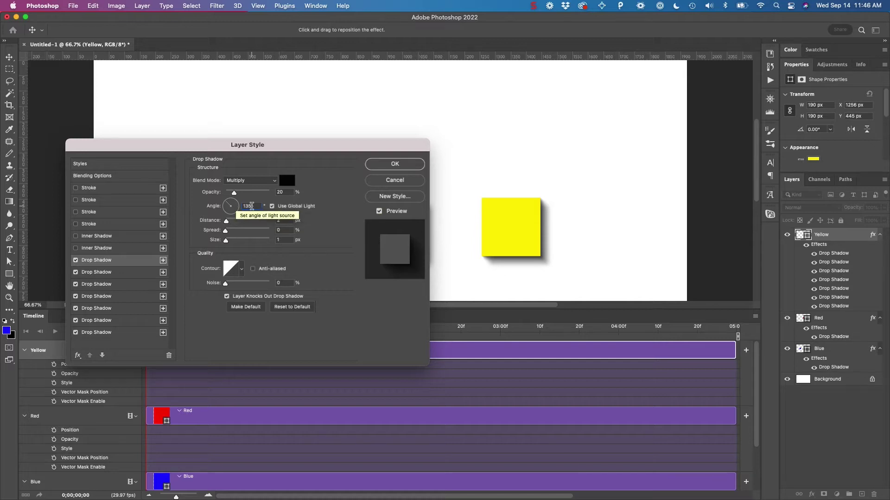
click(144, 274)
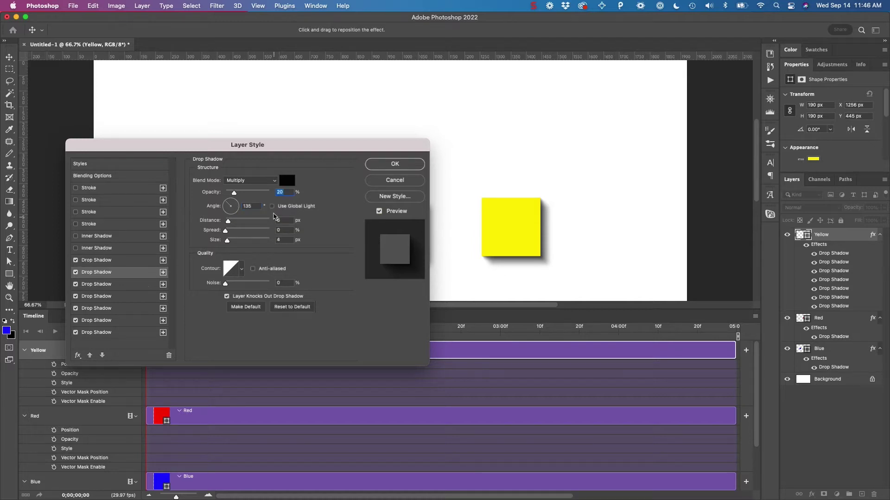
click(131, 286)
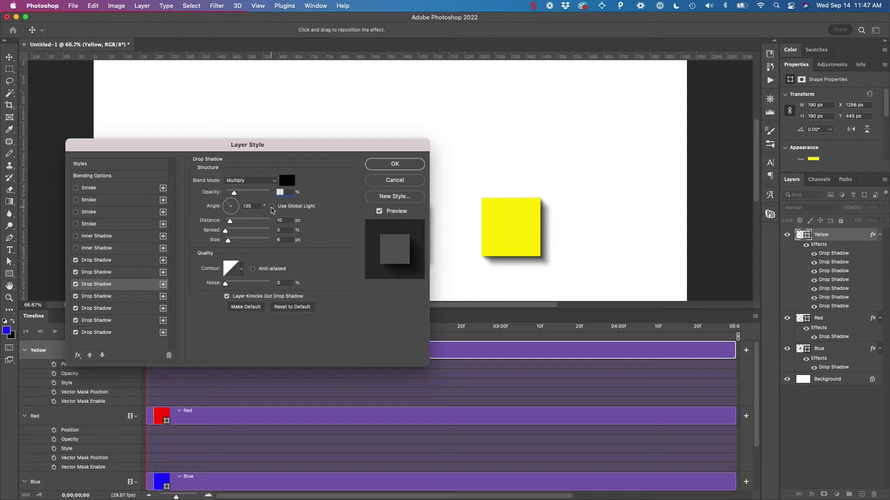
click(121, 296)
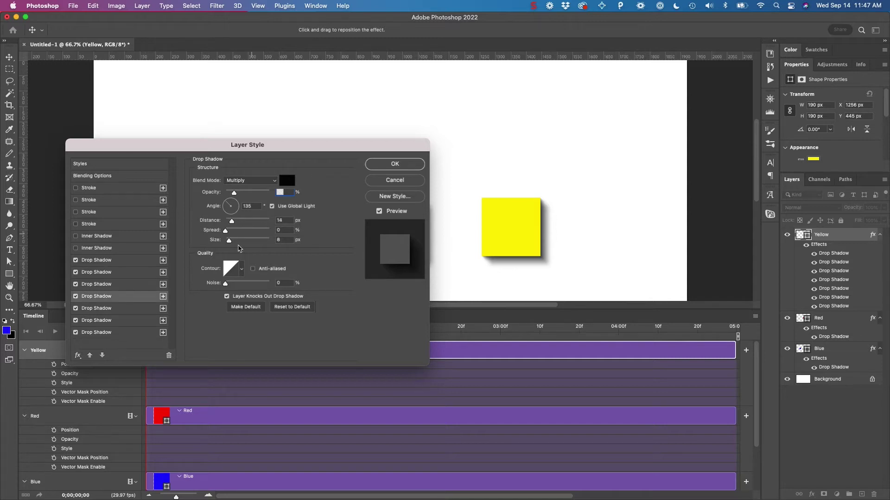
click(120, 309)
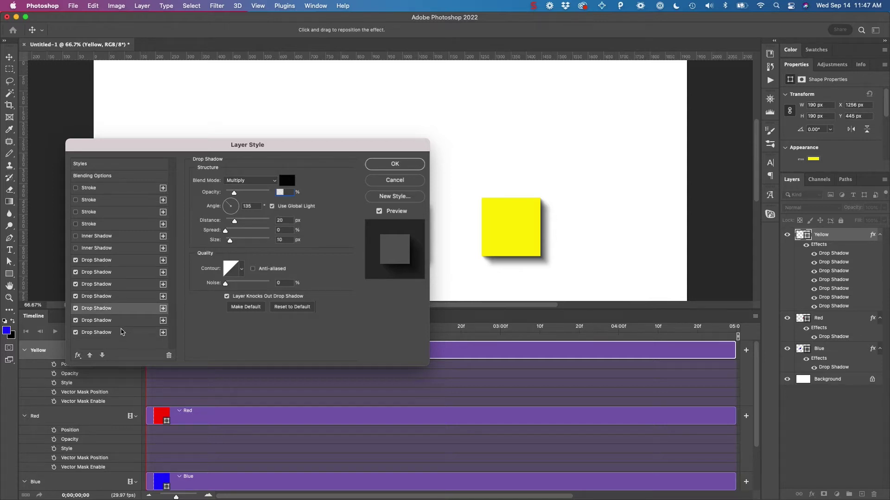
click(122, 322)
click(133, 333)
click(282, 207)
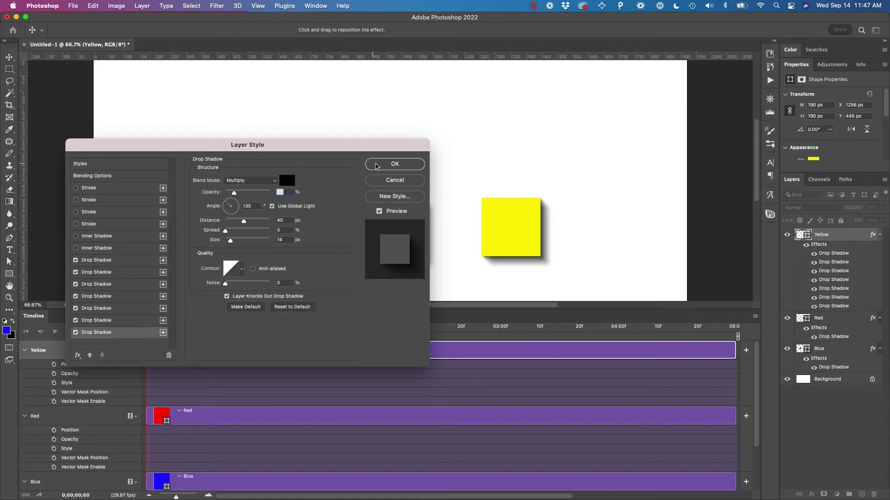
click(394, 164)
double_click(834, 337)
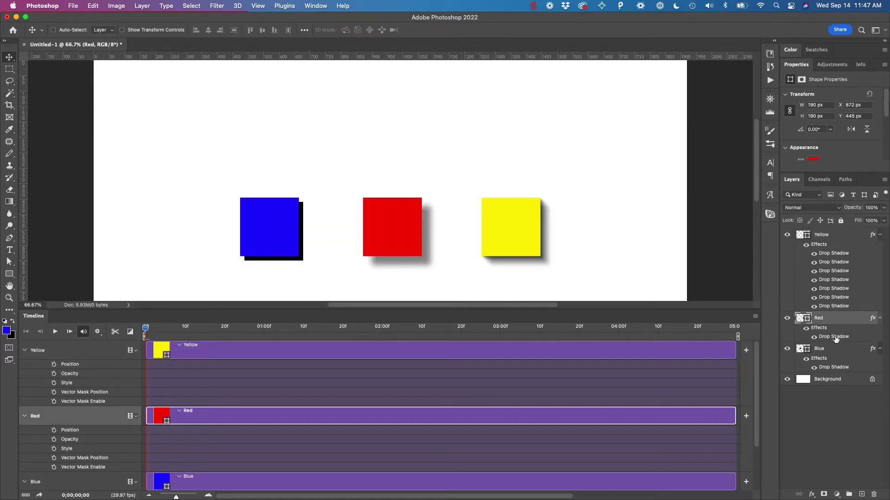
click(395, 164)
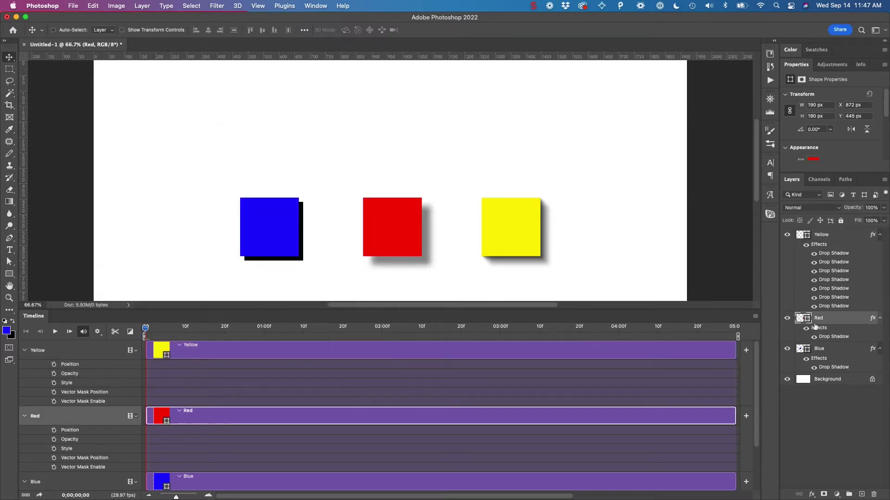
click(833, 367)
double_click(834, 367)
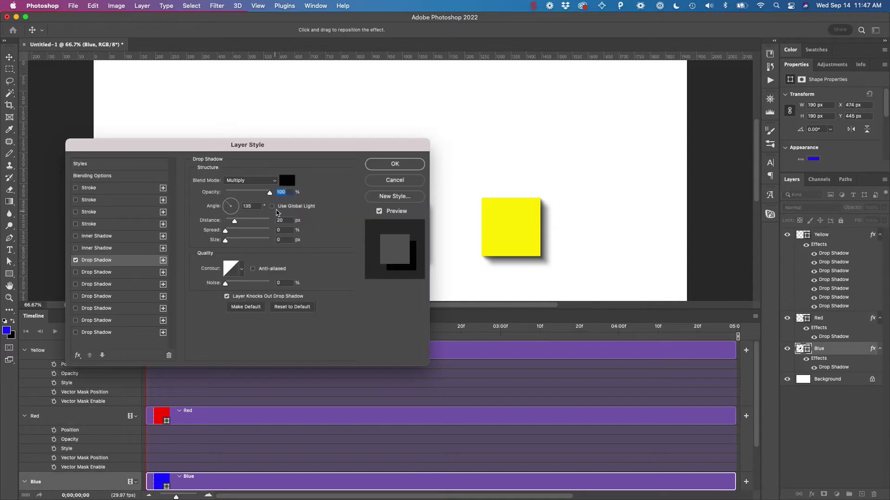
click(391, 165)
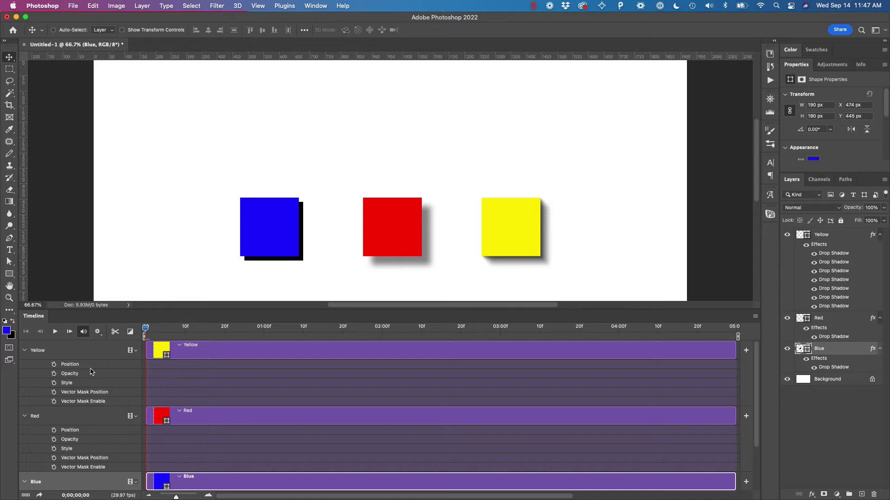
Keyframe Yellow's Style at frame 0, then change its drop shadow angle at 3 seconds
click(54, 383)
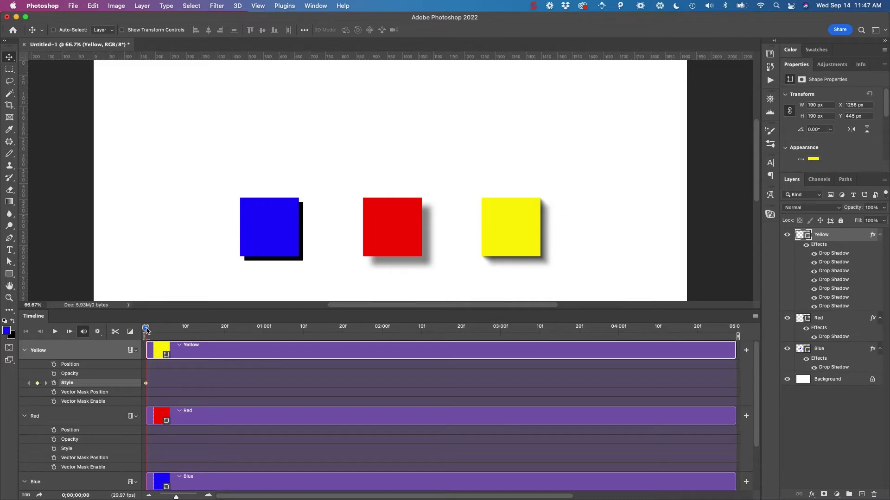
drag(147, 329, 501, 336)
double_click(832, 254)
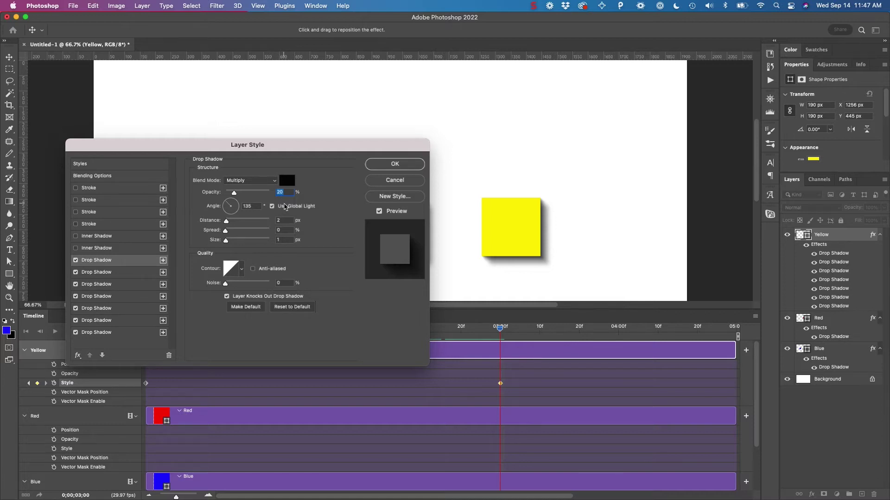
key(Tab)
click(397, 165)
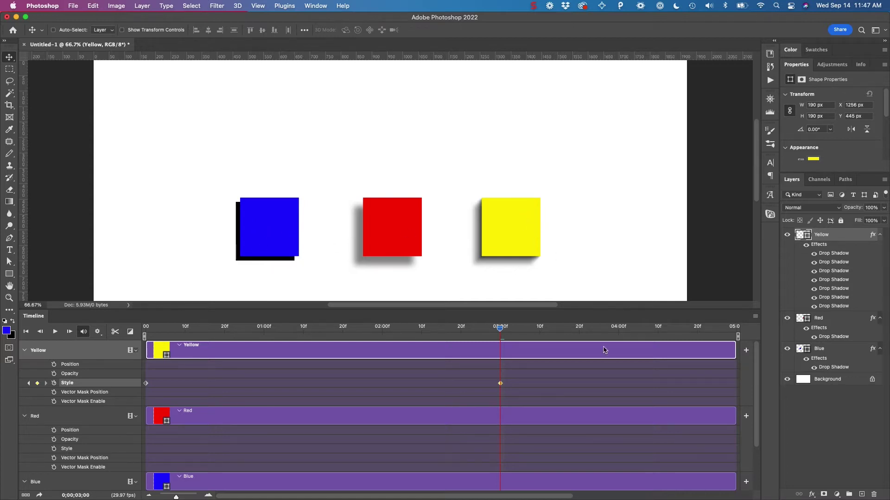
Play the animation from the start, stop it, and return the playhead to frame 0
drag(501, 329, 145, 329)
key(space)
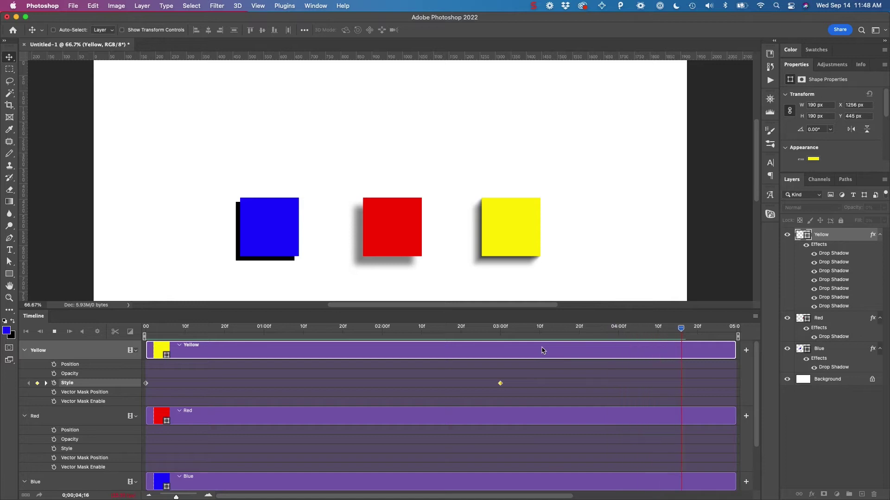
key(space)
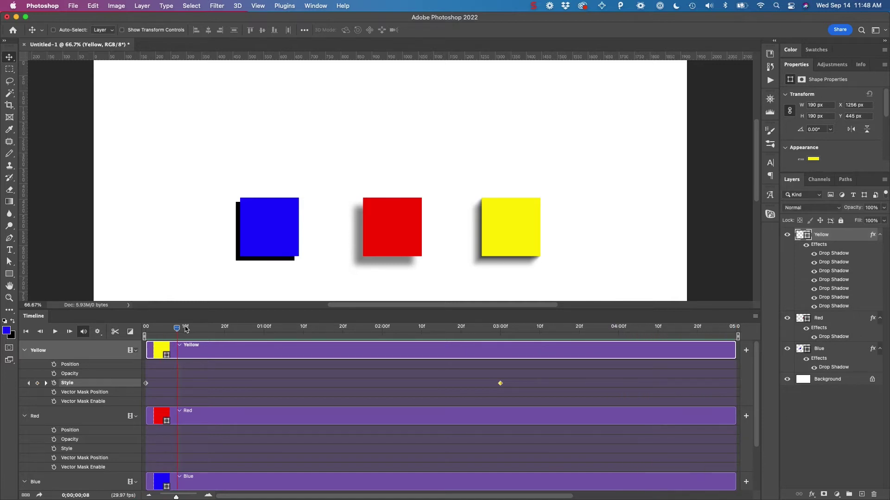
drag(177, 329, 145, 329)
Show the Global Light Track via the Timeline panel's flyout Show submenu
click(755, 317)
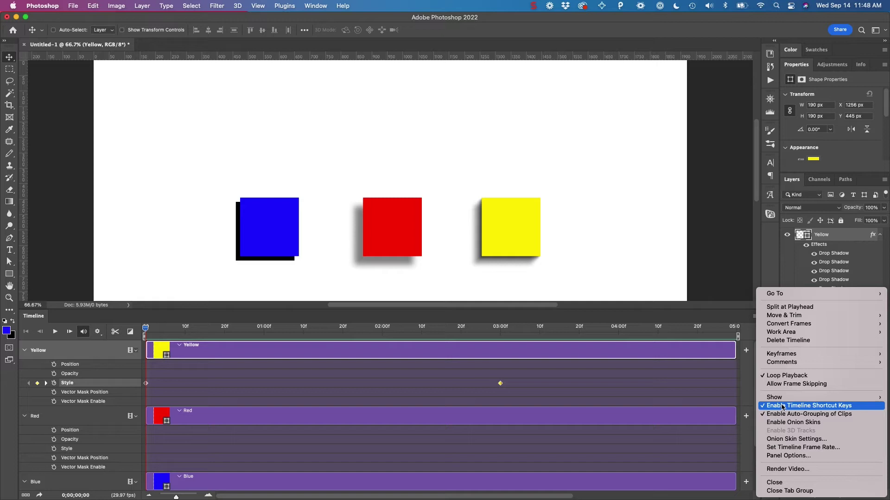
mouse_move(783, 397)
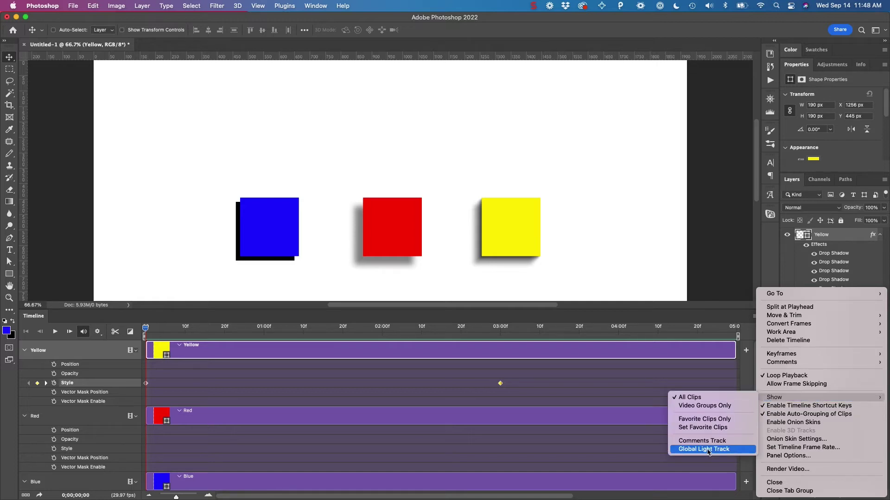
click(707, 450)
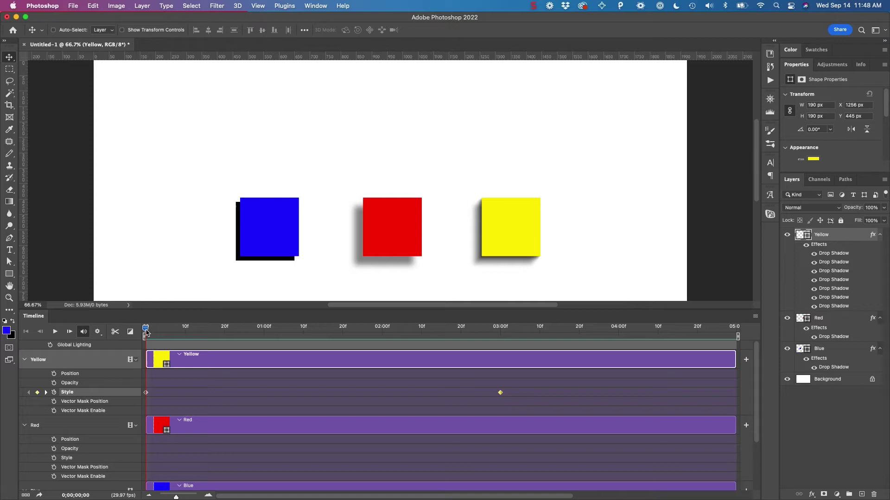
Add Global Lighting keyframes at 0;00 and 3 seconds, then select Yellow's 3-second Style keyframe
click(50, 345)
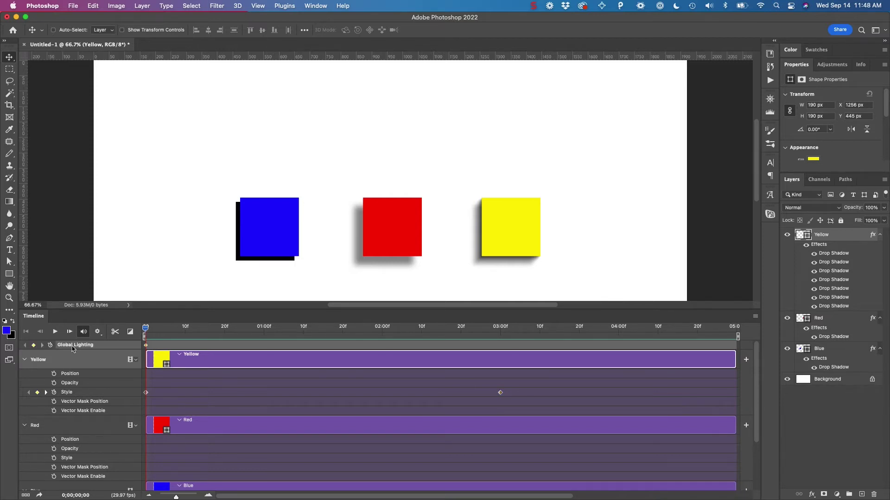
drag(145, 329, 500, 330)
click(34, 346)
click(501, 393)
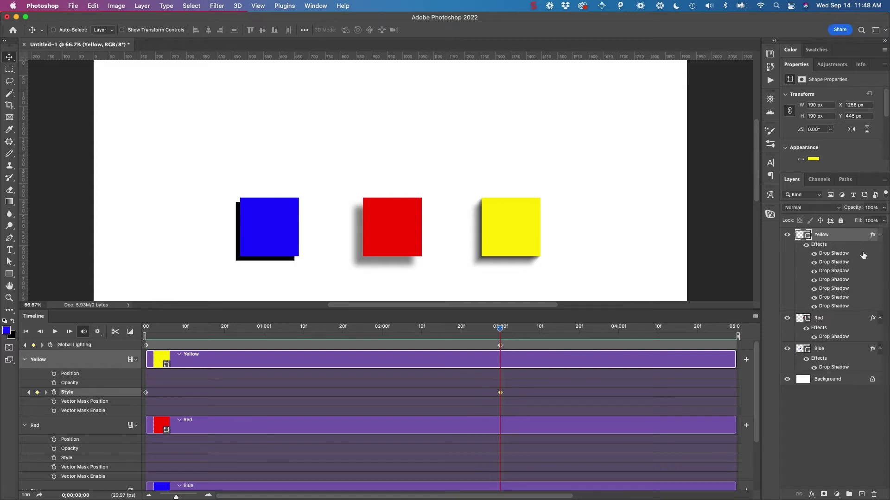
Back at frame 0, set the Yellow drop shadow angle to 135°, keeping 45° at 3 seconds
double_click(837, 254)
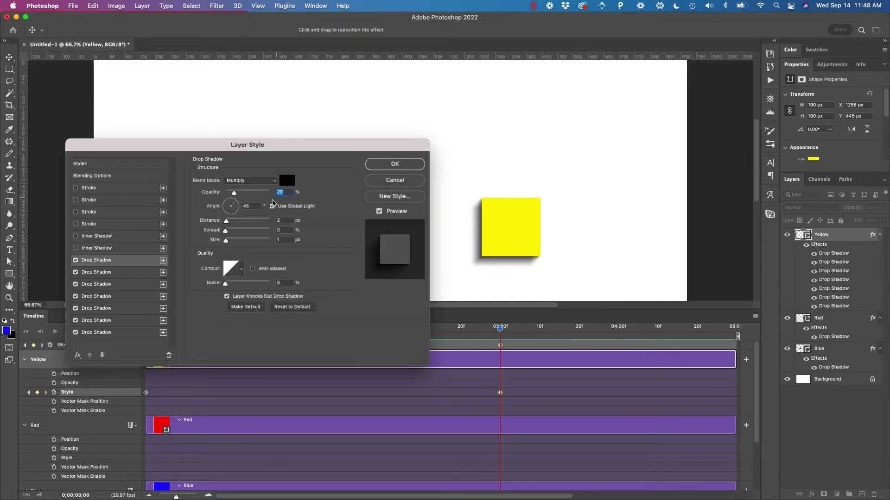
click(394, 165)
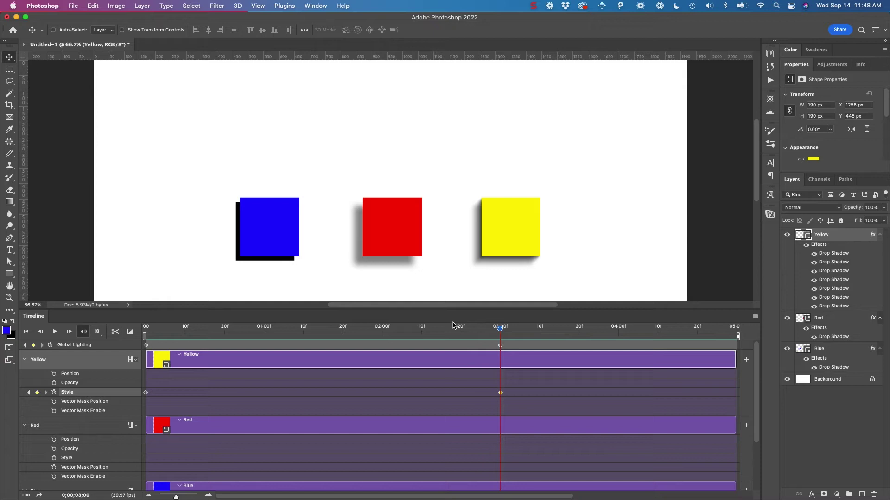
drag(241, 330, 145, 367)
double_click(833, 254)
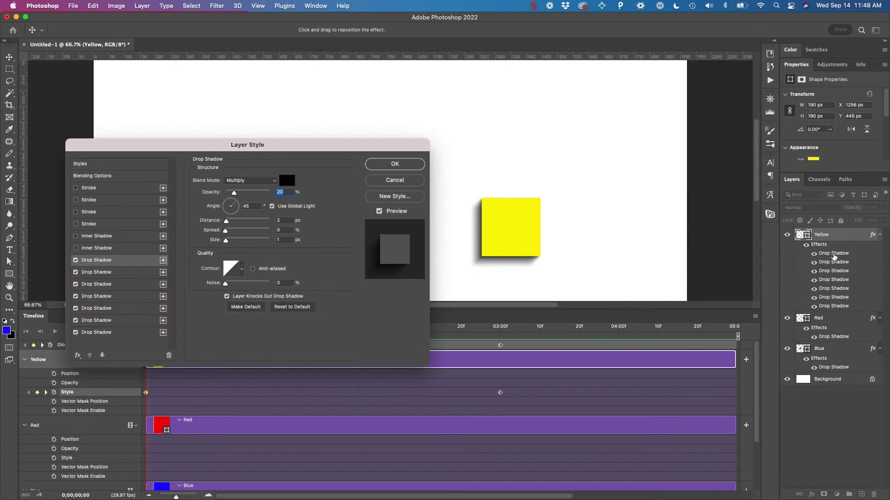
key(Tab)
text(135)
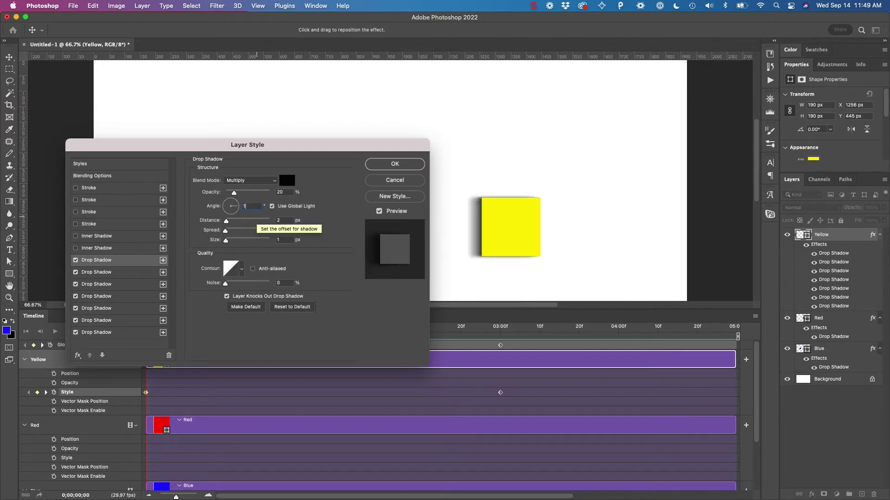
click(402, 164)
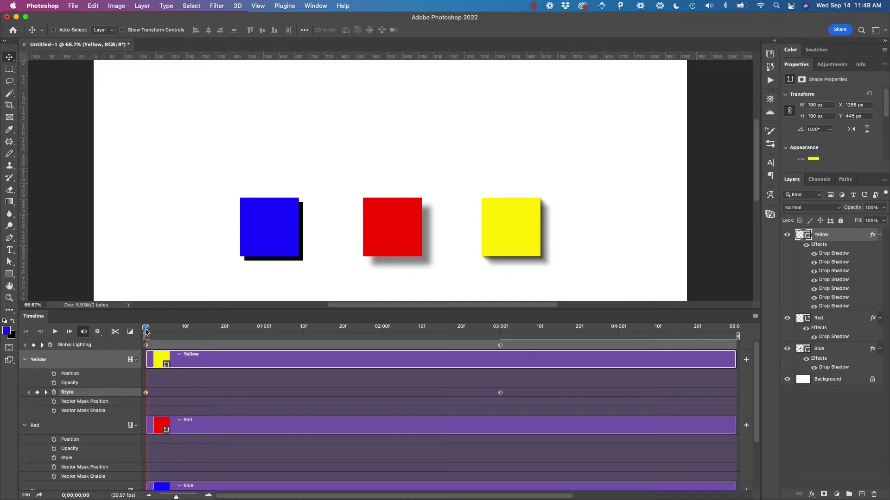
Play the timeline to preview the shadows swinging between 135° and 45°, then stop
key(space)
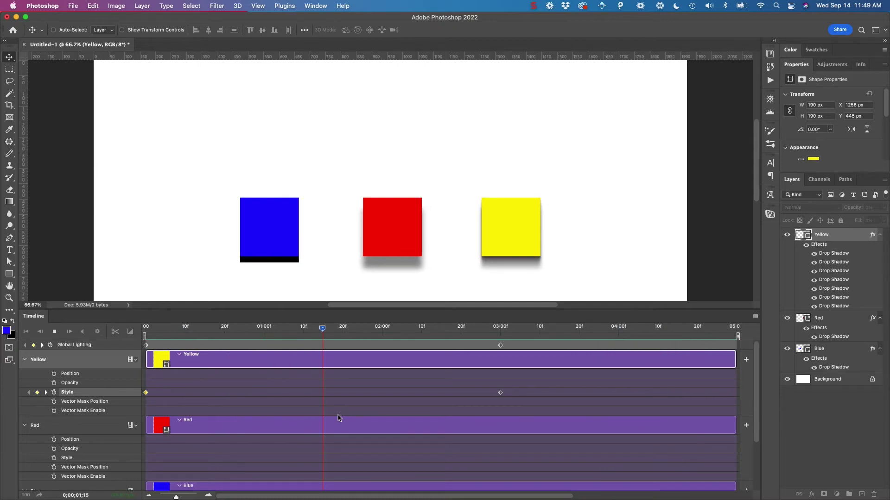
key(space)
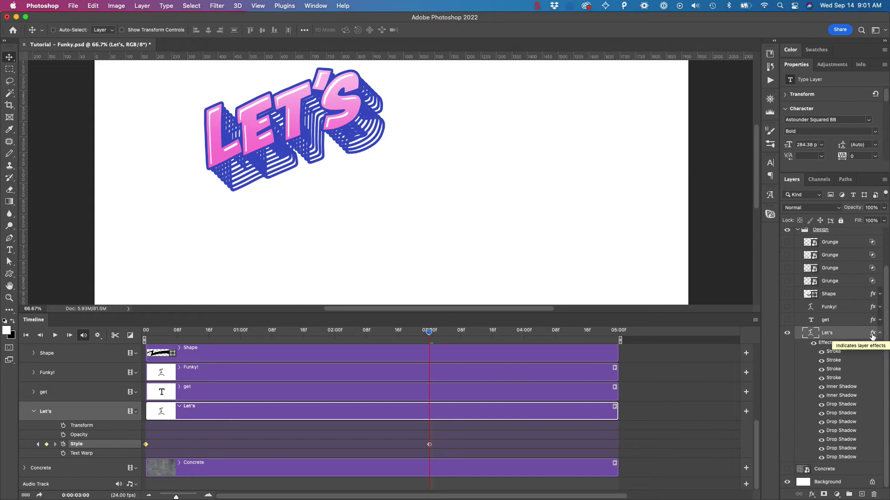
Open the Let's text layer style and switch off all four Stroke effects
double_click(871, 336)
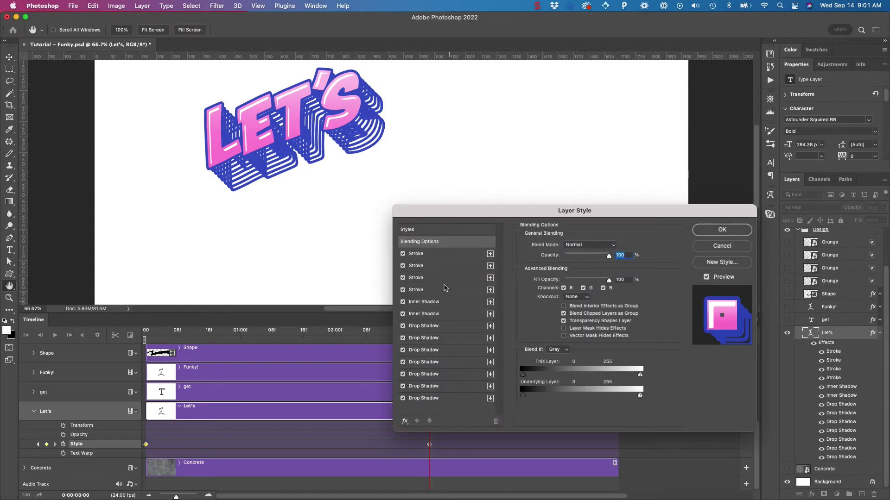
click(406, 254)
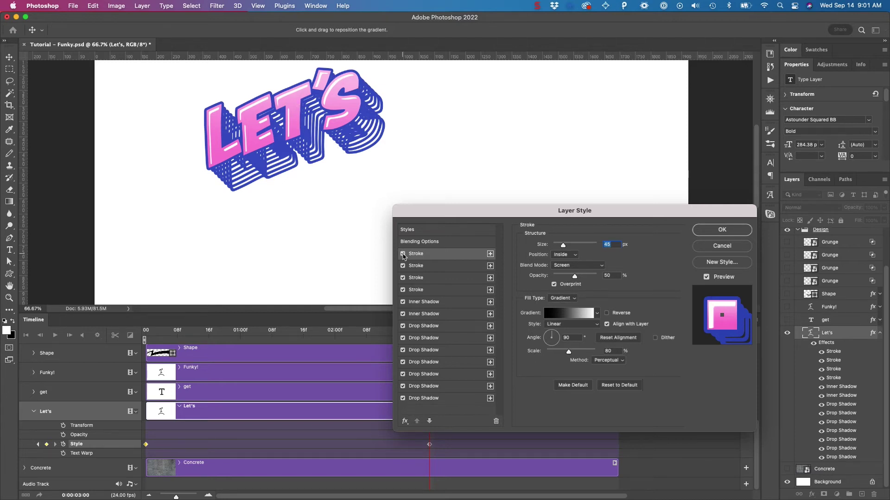
click(403, 253)
click(417, 265)
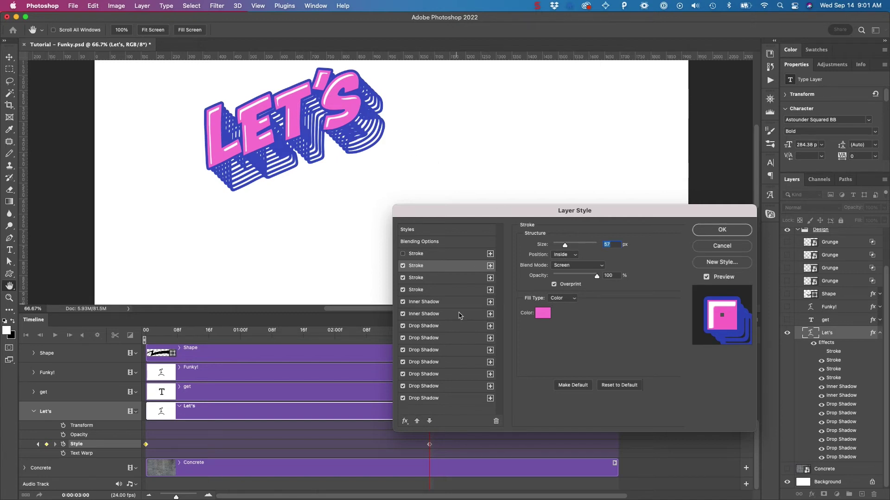
click(402, 266)
click(423, 278)
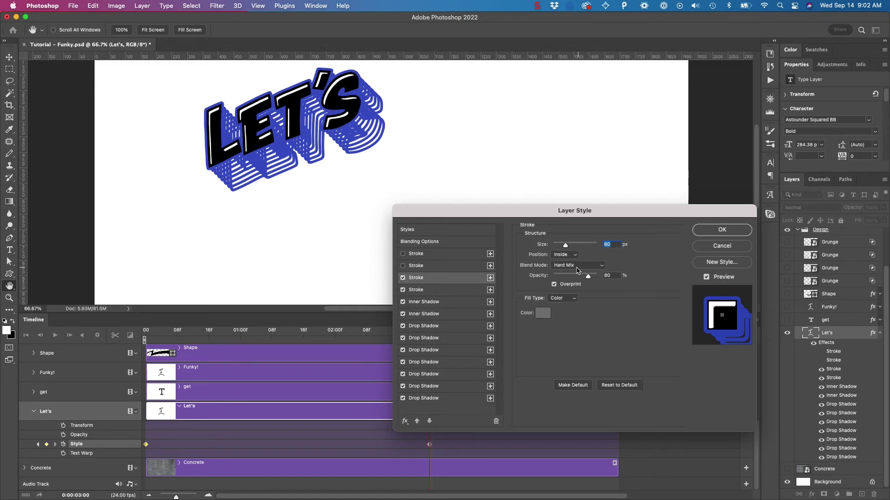
click(403, 278)
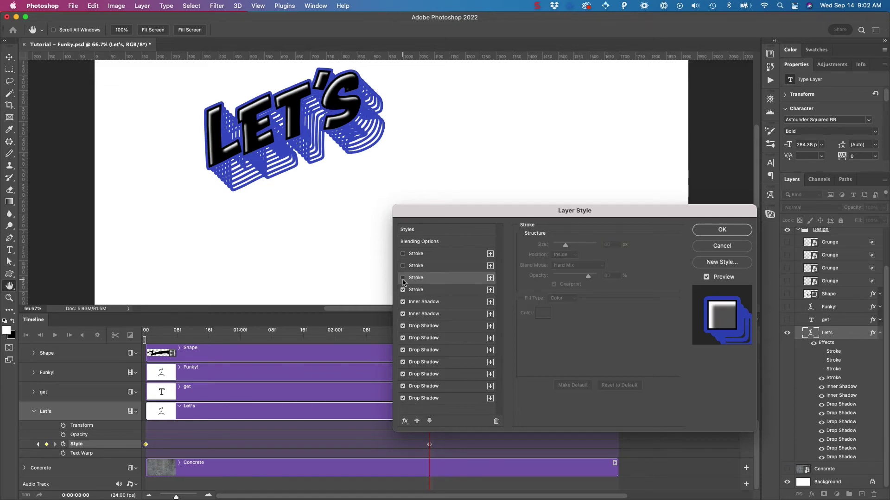
click(403, 278)
click(402, 278)
click(402, 278)
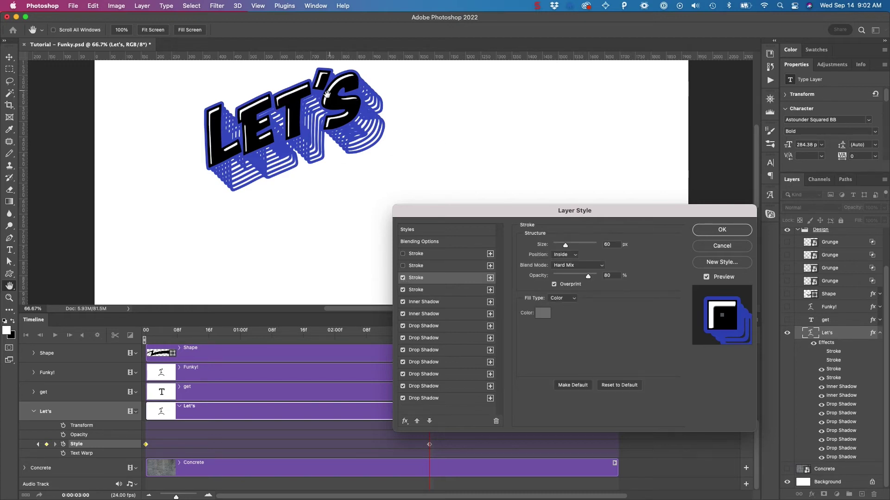
click(403, 278)
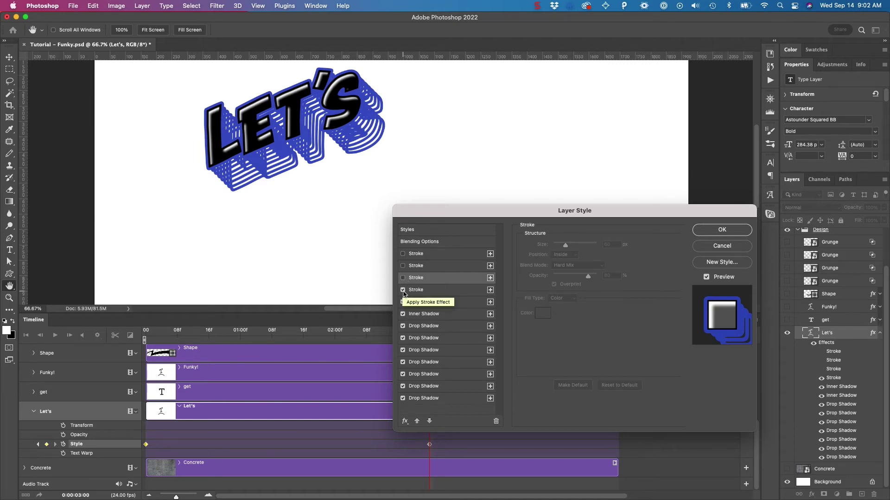
click(403, 290)
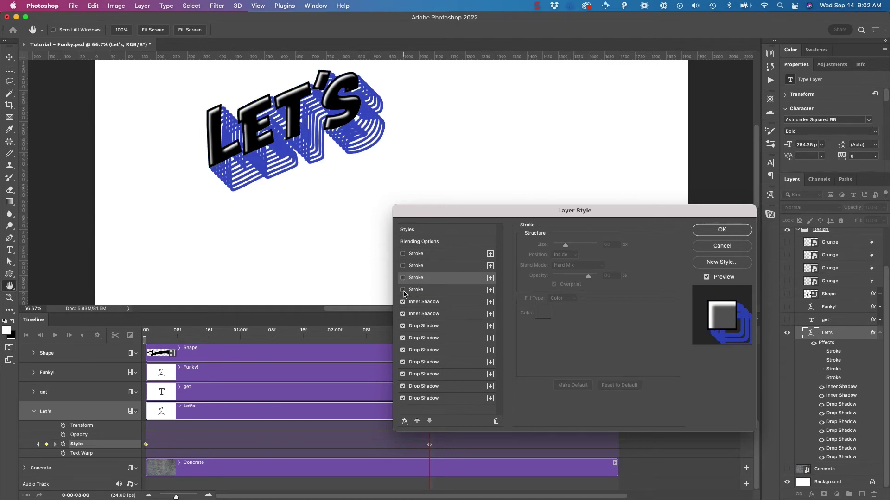
Turn off both inner shadows and every drop shadow except the bottom one, then show that shadow's settings
click(403, 302)
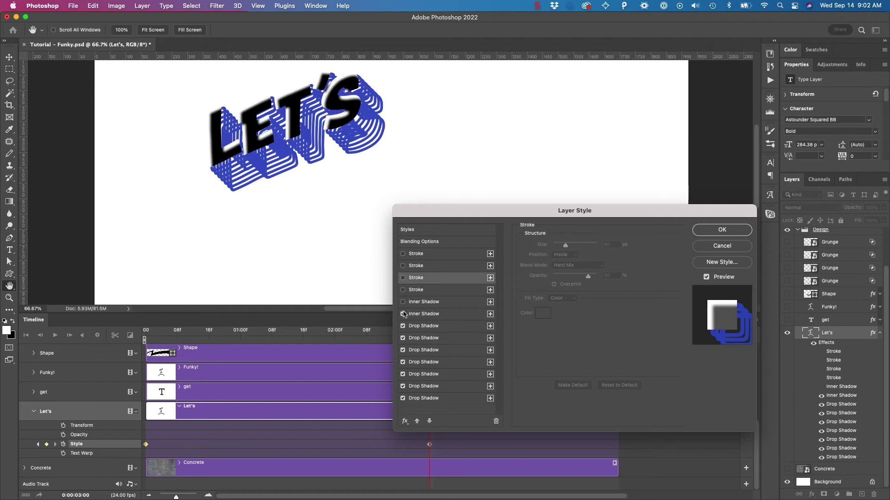
click(403, 314)
click(403, 326)
click(403, 338)
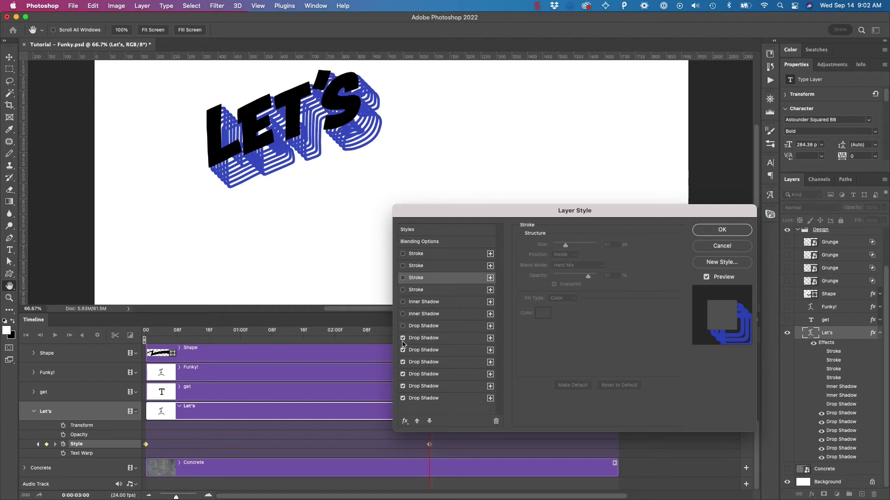
click(402, 350)
click(403, 362)
click(403, 375)
click(403, 387)
click(428, 400)
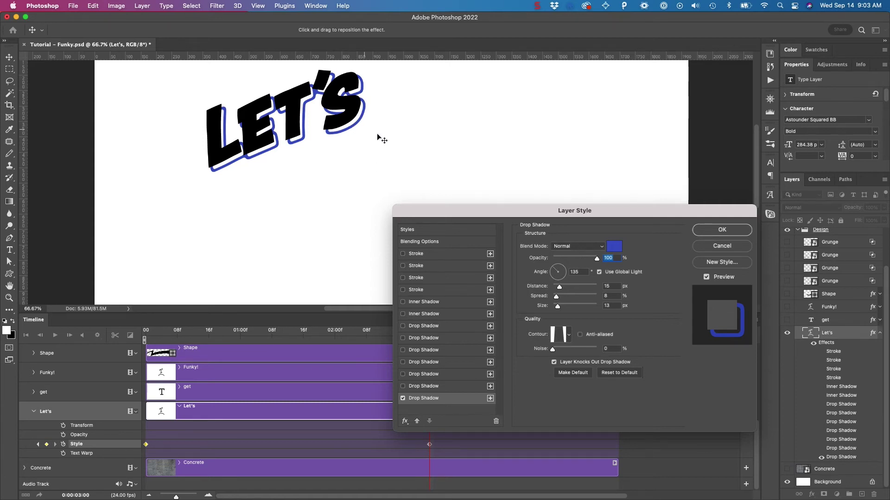
Reshape the bottom drop shadow's contour curve into a steep bulge so it renders as an outline
click(559, 334)
click(366, 325)
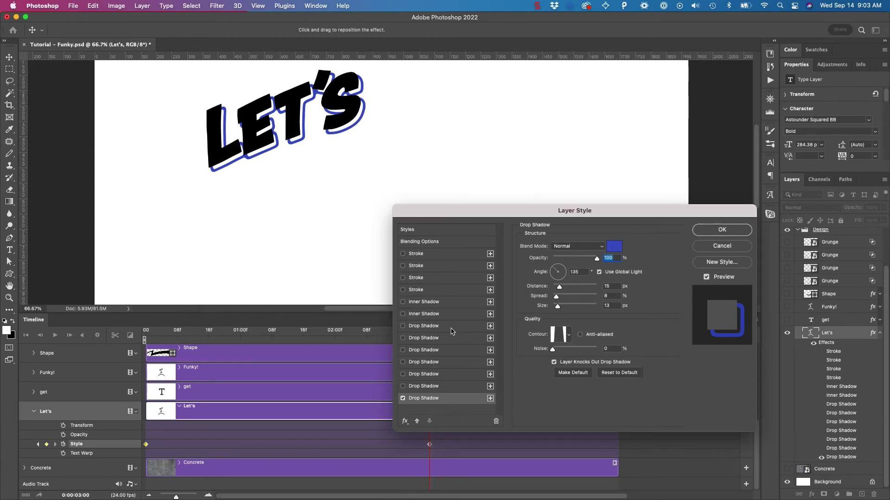
click(561, 335)
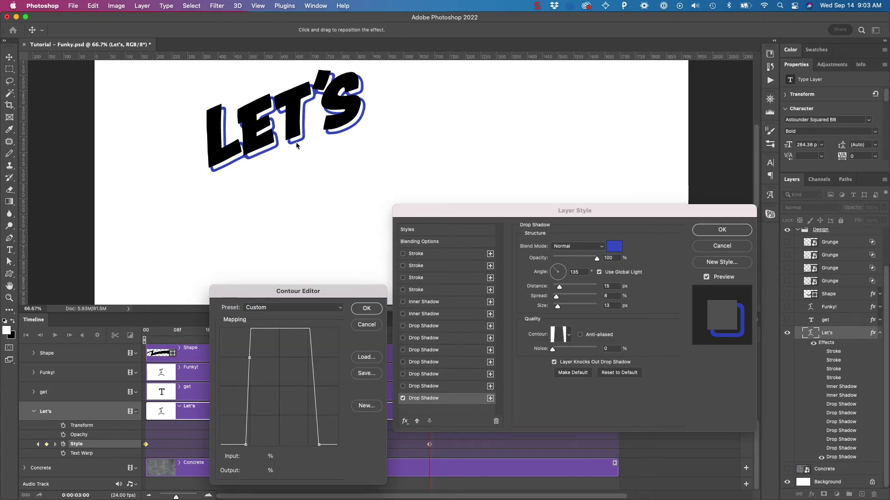
drag(249, 357, 337, 328)
drag(246, 444, 195, 454)
drag(259, 392, 236, 352)
key(Return)
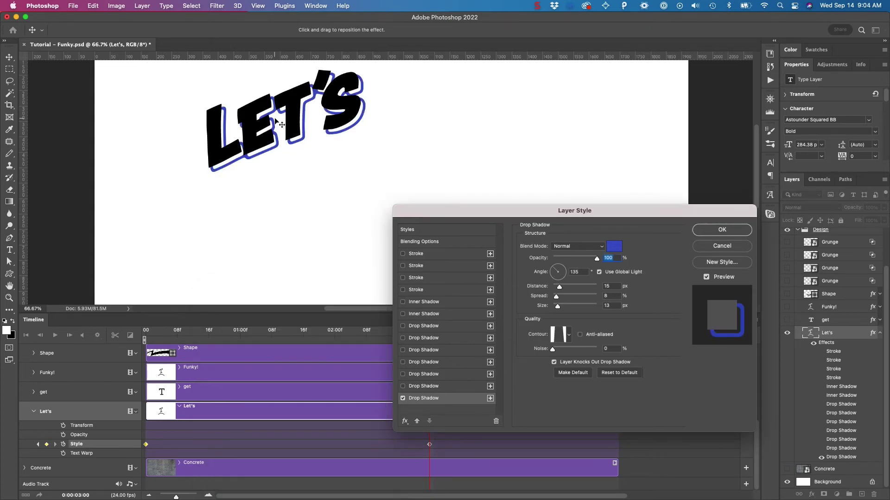
Re-enable every drop shadow, stroke and inner shadow on the Let's text
click(402, 386)
click(402, 374)
click(402, 361)
click(402, 350)
click(403, 338)
click(403, 325)
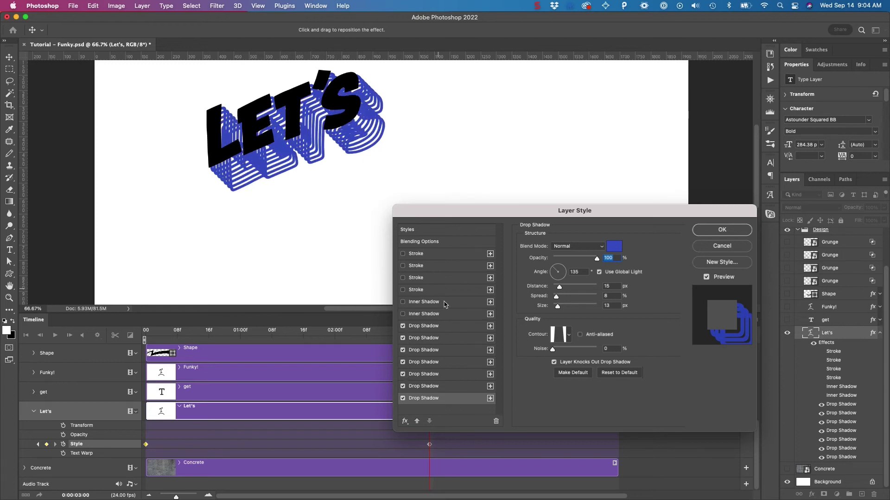
click(403, 313)
click(403, 301)
click(402, 290)
click(403, 277)
click(403, 266)
click(403, 253)
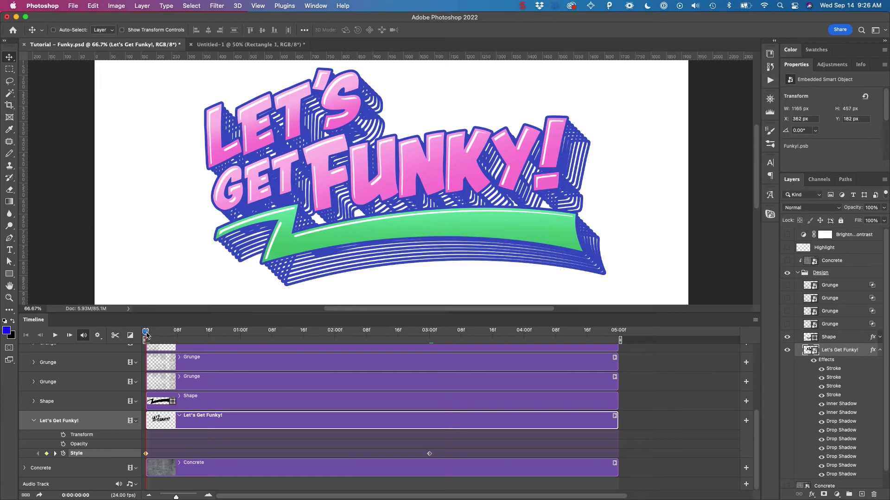
Play the swinging shadow animation, stop it, rewind to frame 0 and zoom the canvas to 50%
key(space)
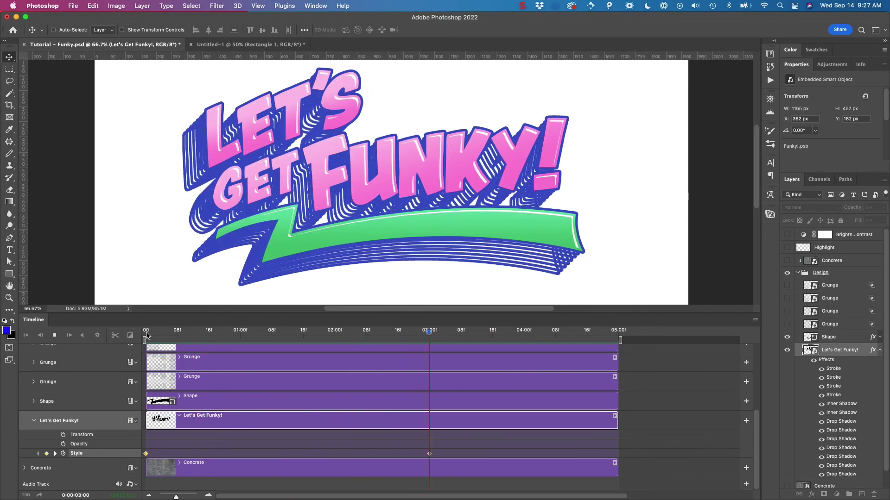
click(209, 330)
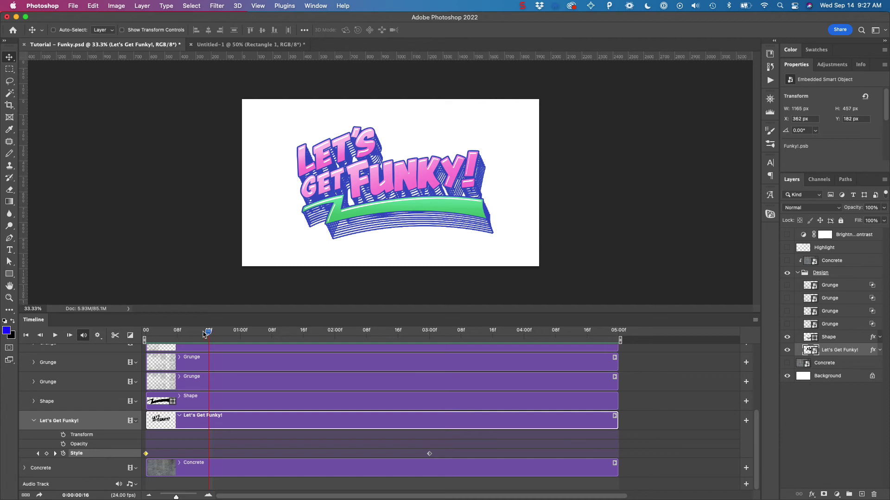
drag(204, 334, 142, 334)
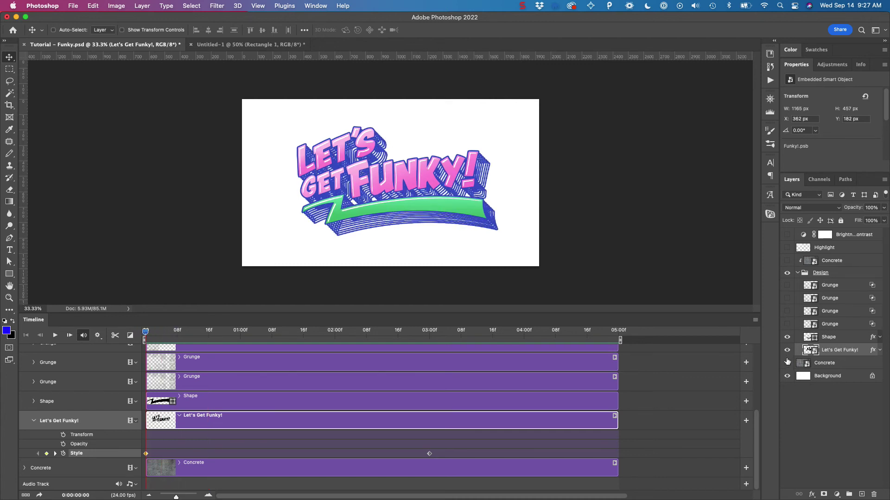
key(super+equal)
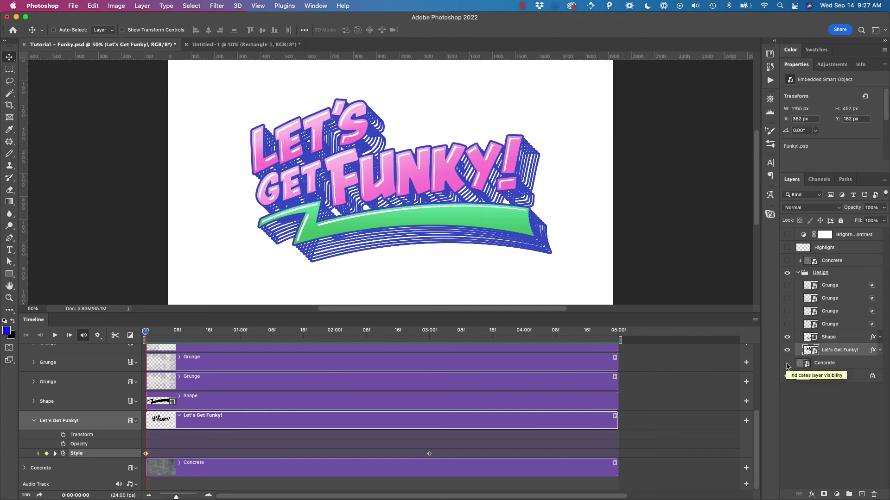
Show the Concrete background, the four Grunge layers and the concrete texture clipped to the lettering
click(787, 364)
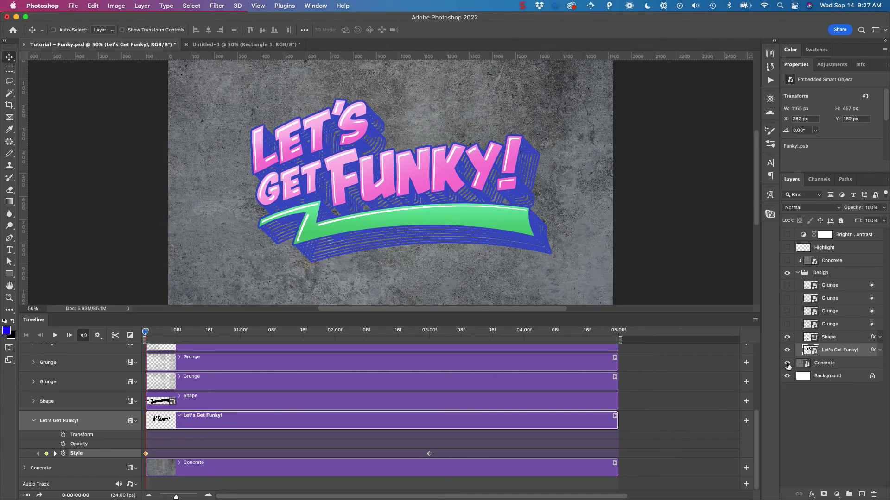
click(787, 325)
click(786, 312)
click(787, 298)
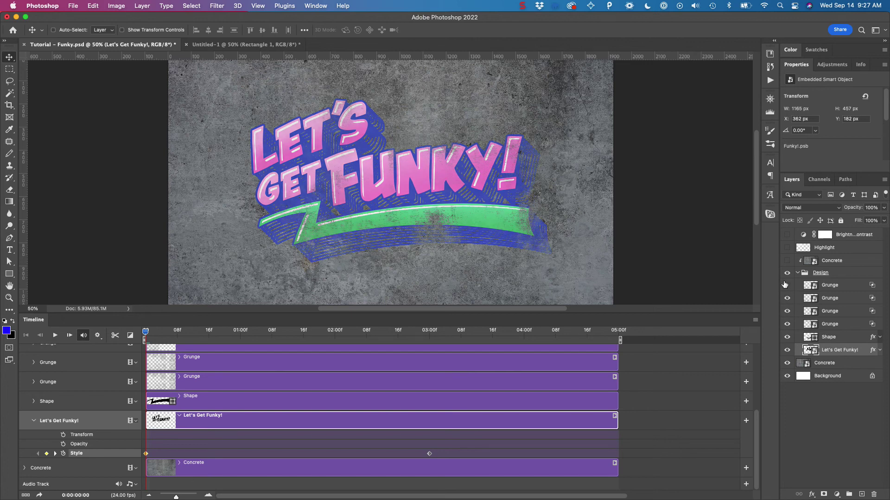
click(788, 284)
click(787, 261)
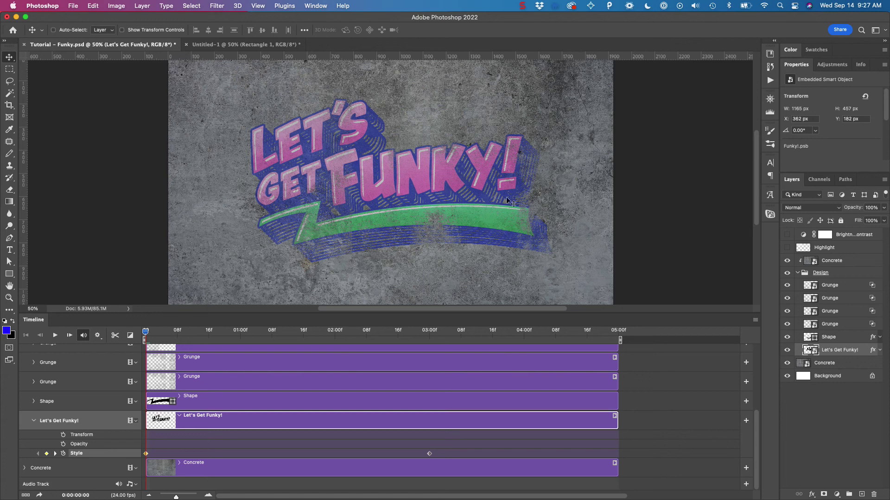
Show the Highlight and Brightness/Contrast layers, zoom to 66.7%, and select the Highlight layer
click(787, 248)
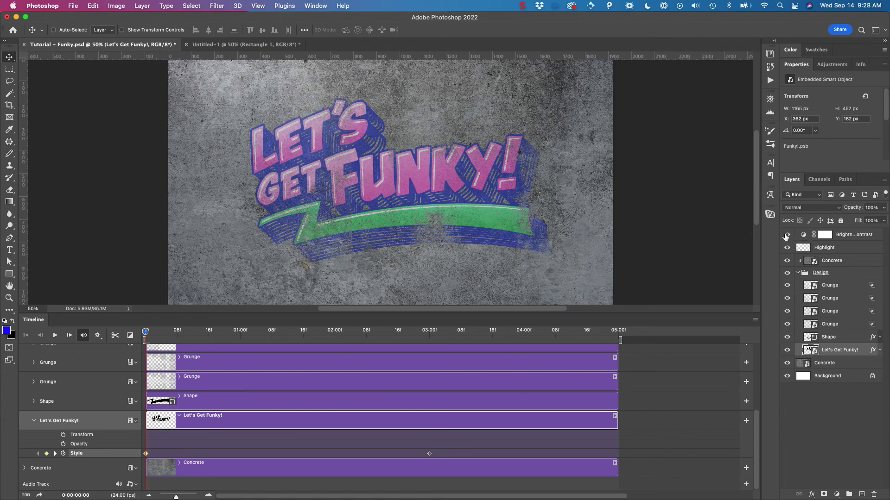
click(786, 235)
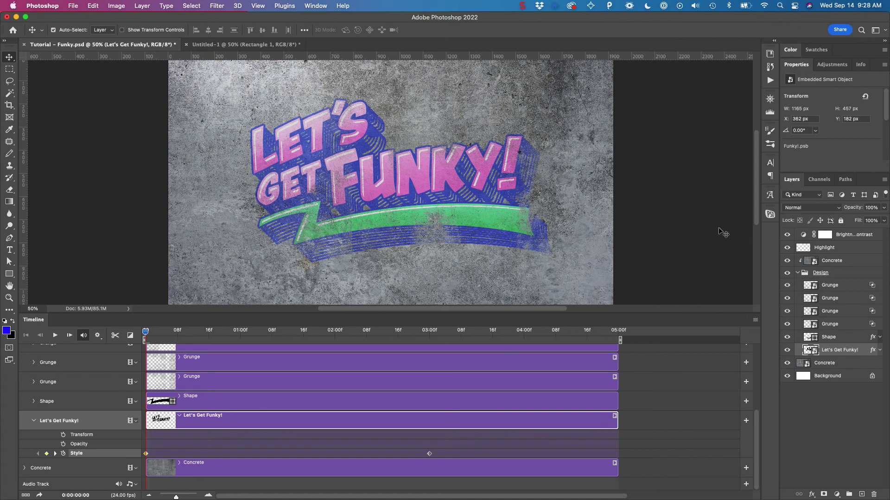
key(super+plus)
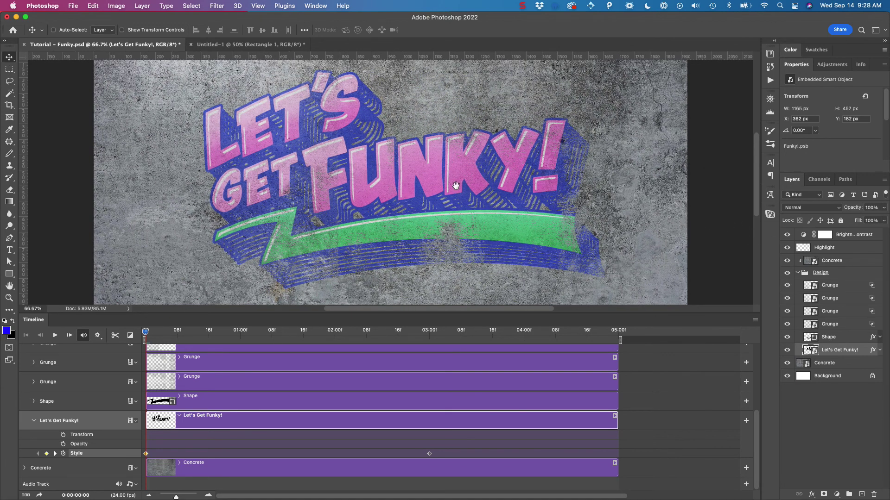
drag(456, 185, 435, 233)
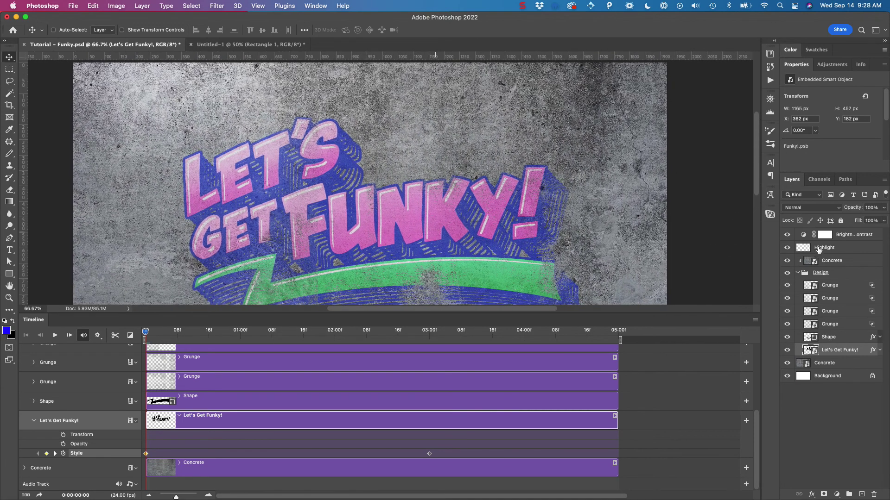
click(839, 252)
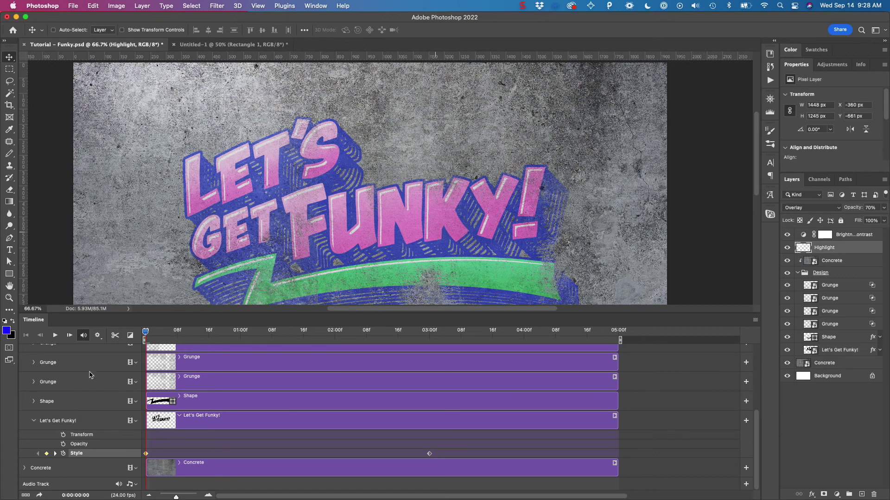
Keyframe the Highlight layer's Position, sliding it 999 px right at the 03:00 mark
scroll(268, 399, up, 5)
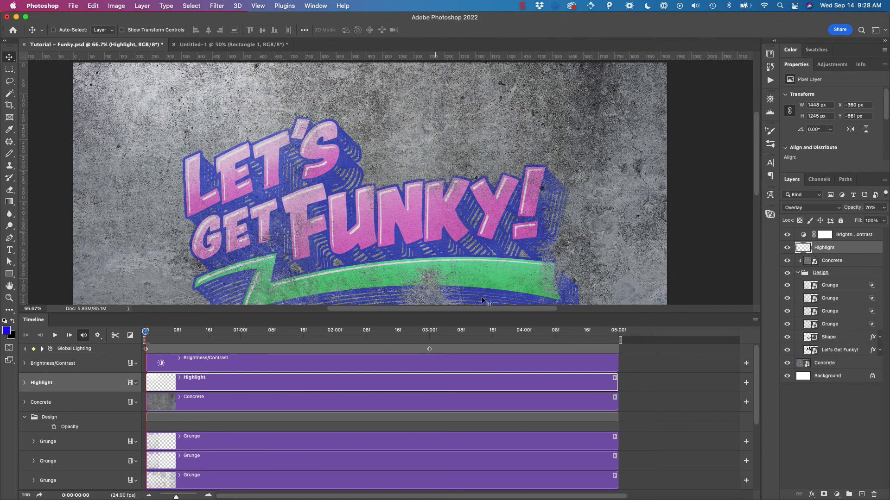
click(25, 383)
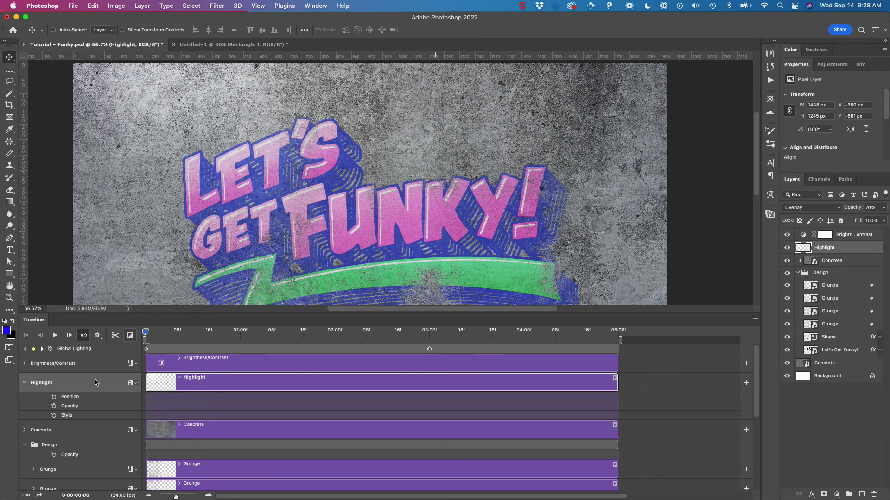
click(54, 398)
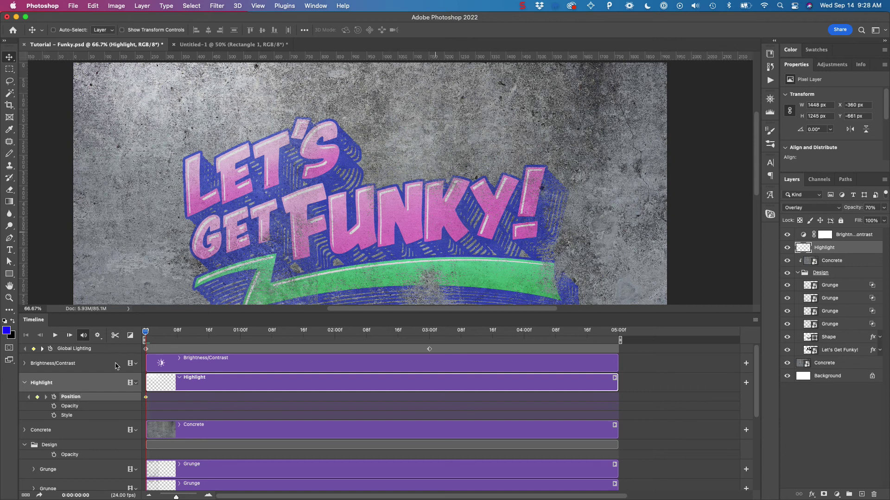
drag(153, 334, 430, 337)
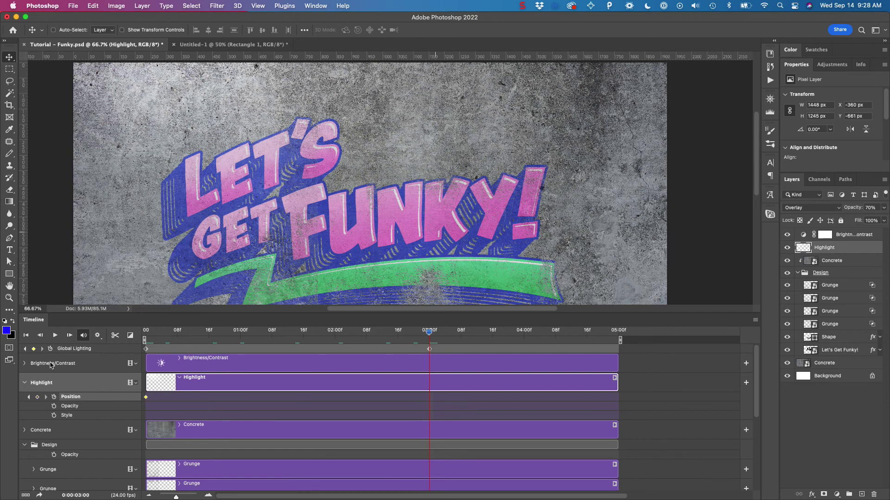
drag(176, 98, 550, 99)
Scrub back through the highlight motion and play the finished animation at 66.67% zoom
key(super+minus)
drag(429, 331, 282, 428)
key(super+plus)
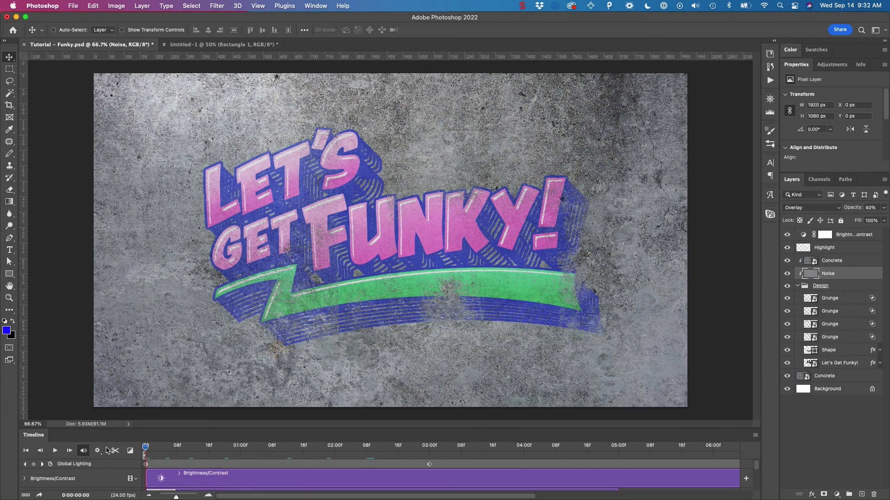
key(space)
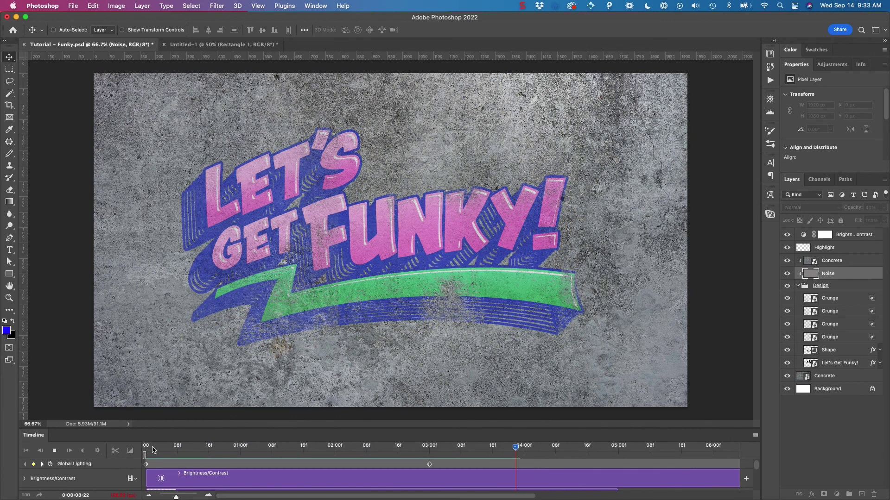
Render all frames of the animation as the H.264 video Tutorial - Funky.mp4
click(73, 6)
mouse_move(83, 137)
click(271, 273)
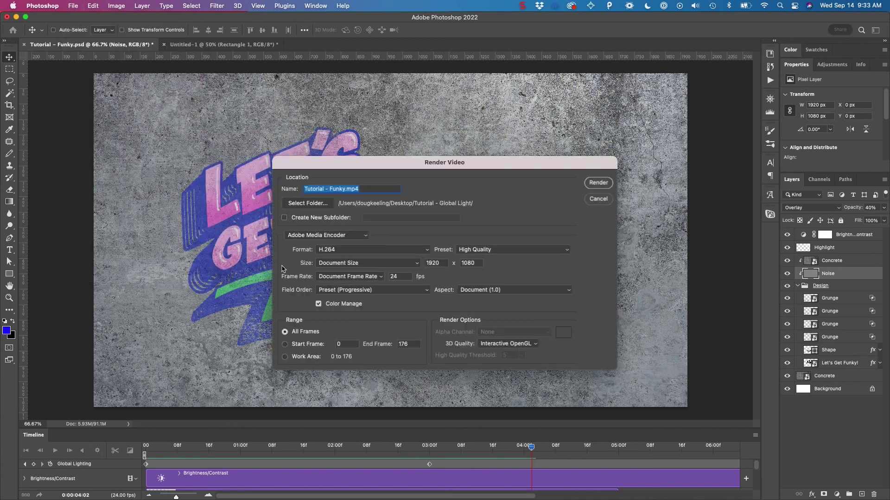
click(599, 183)
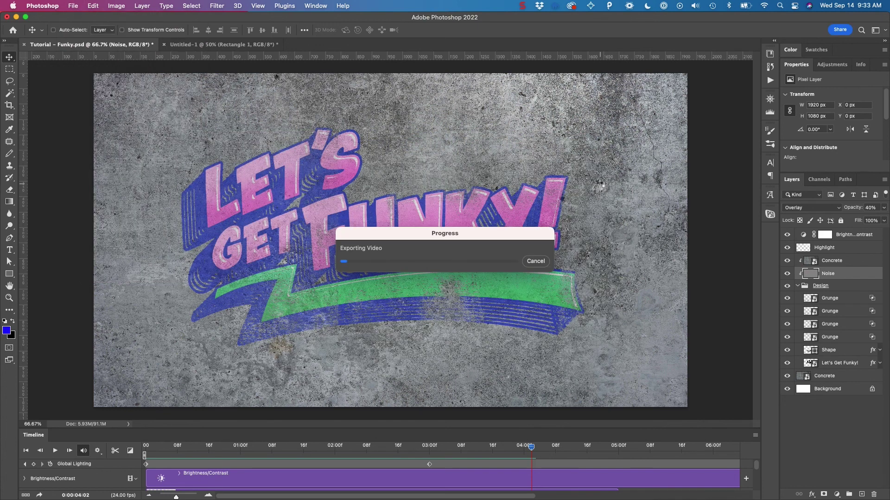